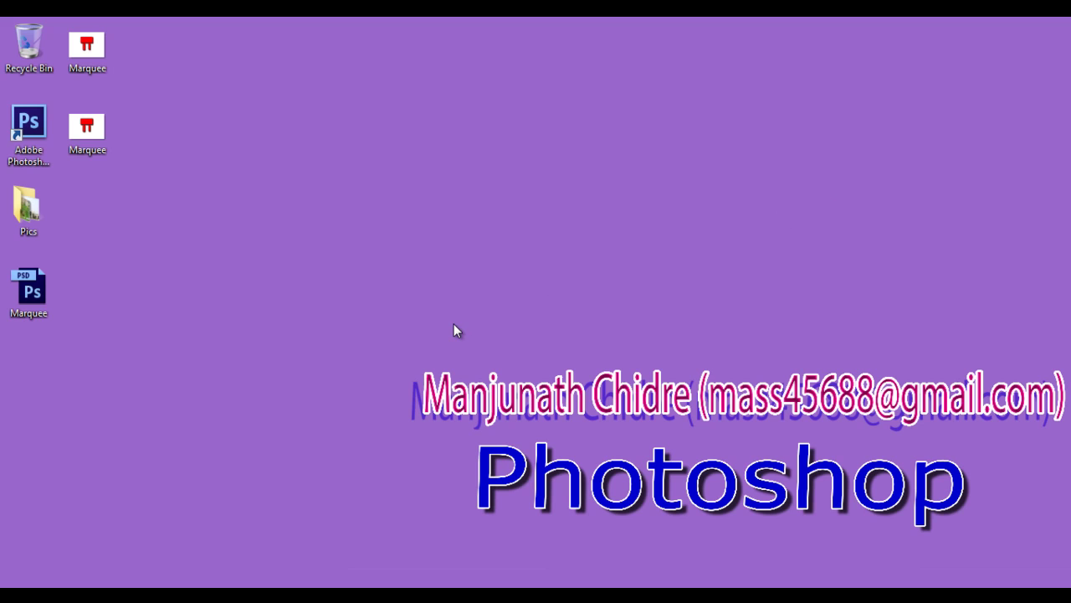
Select the two Marquee image files on the desktop, then switch to the Word document '1. Photoshop'.
{"action": "left_click", "coordinate": [101, 46]}
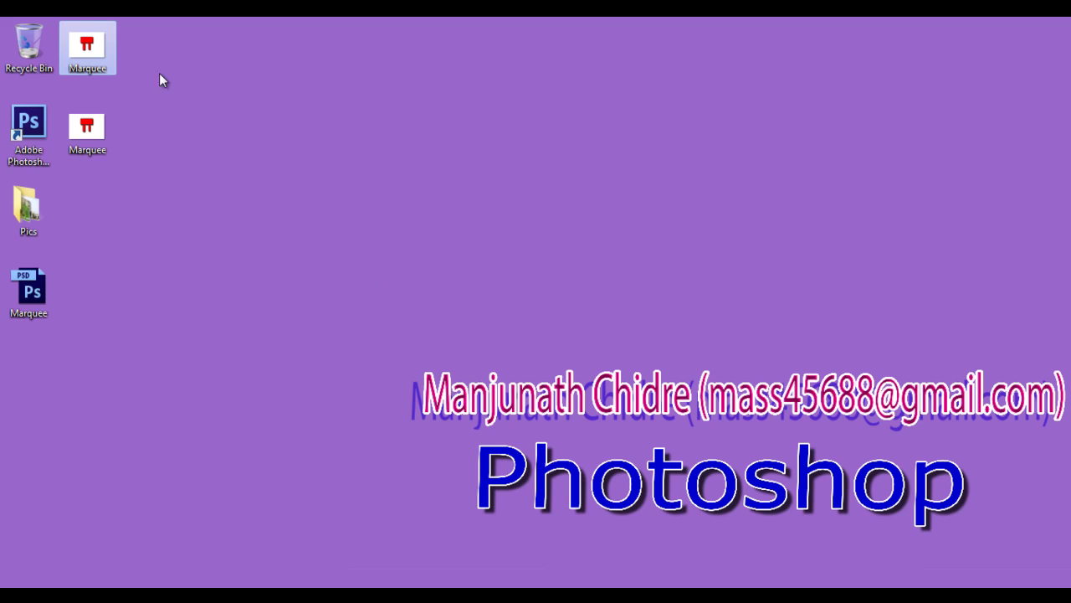
{"action": "left_click", "coordinate": [105, 131]}
{"action": "left_click", "coordinate": [564, 368]}
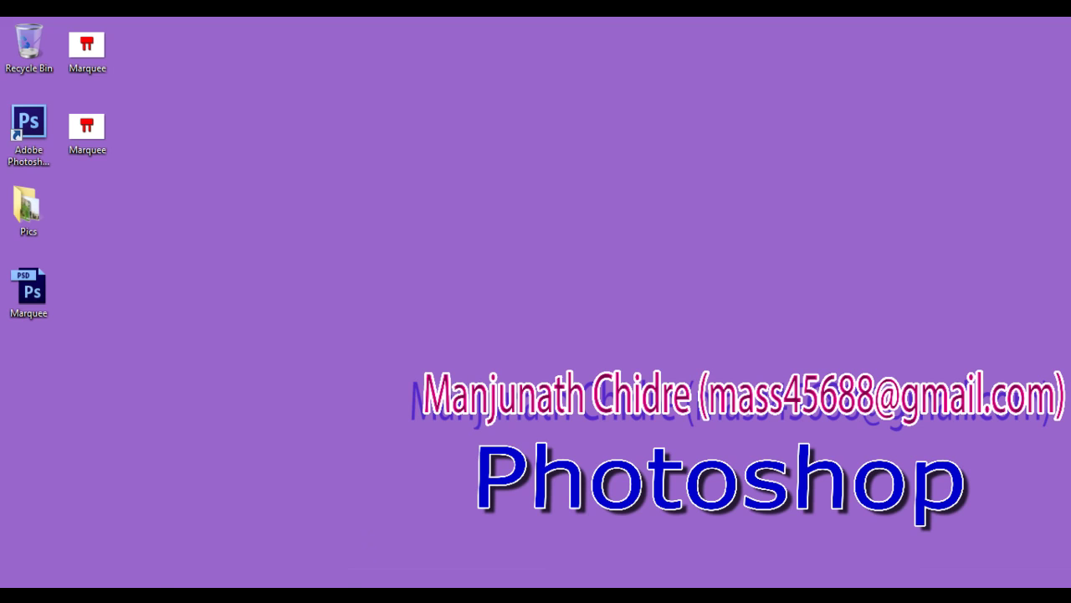
{"action": "key", "text": "alt+Tab"}
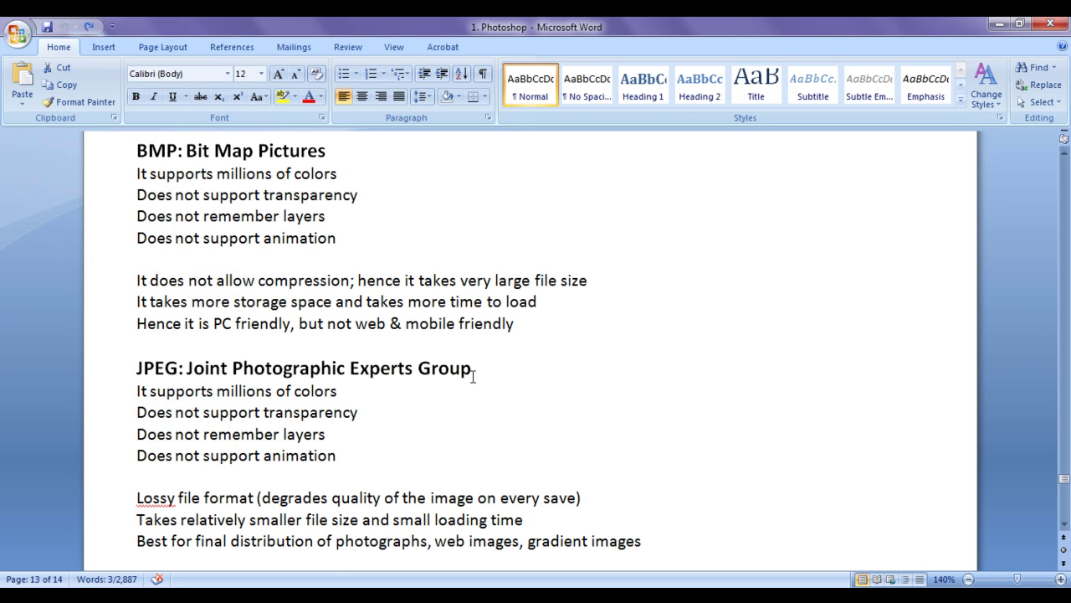
Scroll through the notes and select the word 'millions' in the PNG section.
{"action": "scroll", "coordinate": [308, 491], "scroll_direction": "down", "scroll_amount": 1}
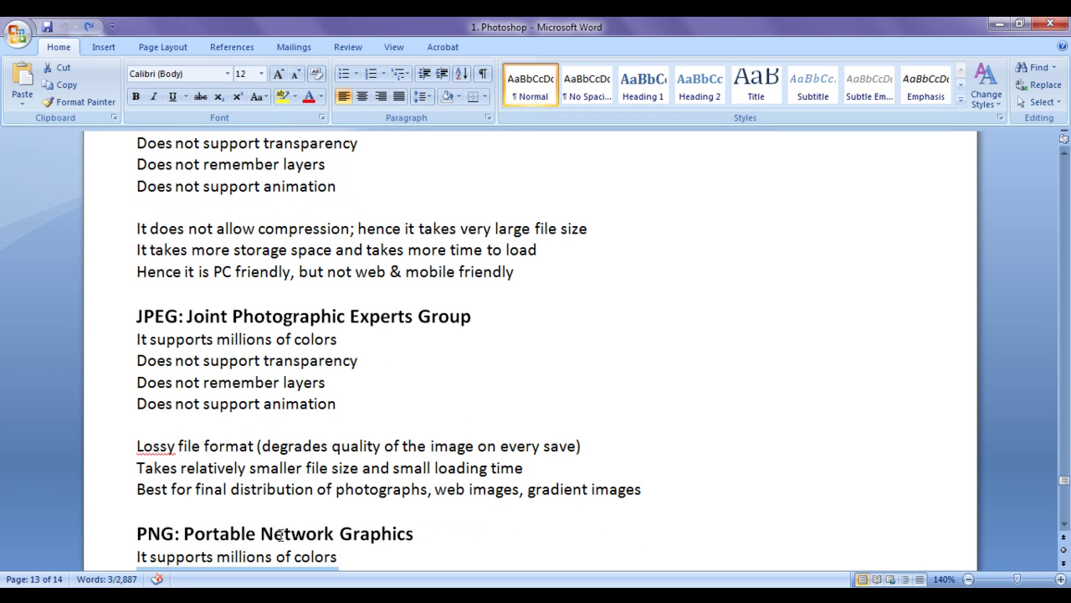
{"action": "scroll", "coordinate": [482, 538], "scroll_direction": "up", "scroll_amount": 1}
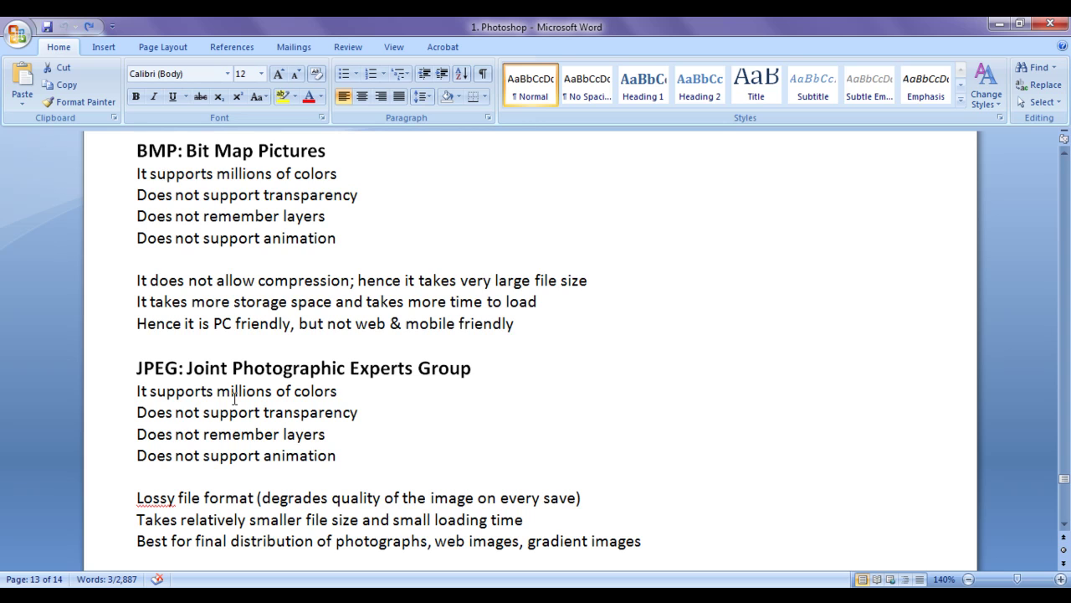
{"action": "scroll", "coordinate": [516, 432], "scroll_direction": "down", "scroll_amount": 3}
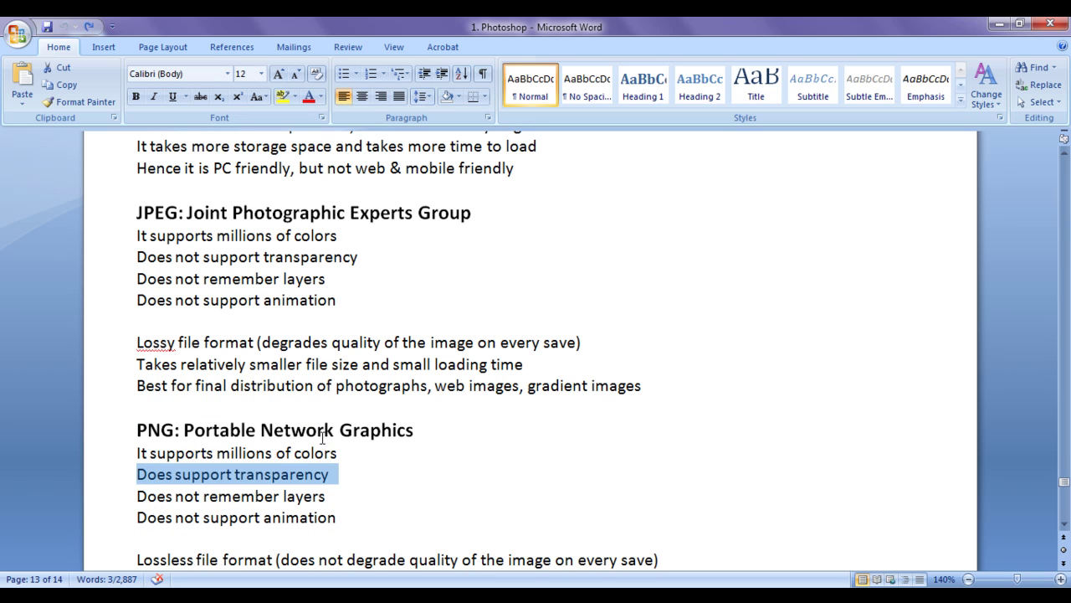
{"action": "double_click", "coordinate": [269, 453]}
{"action": "left_click_drag", "start_coordinate": [414, 454], "coordinate": [125, 447]}
{"action": "left_click", "coordinate": [404, 473]}
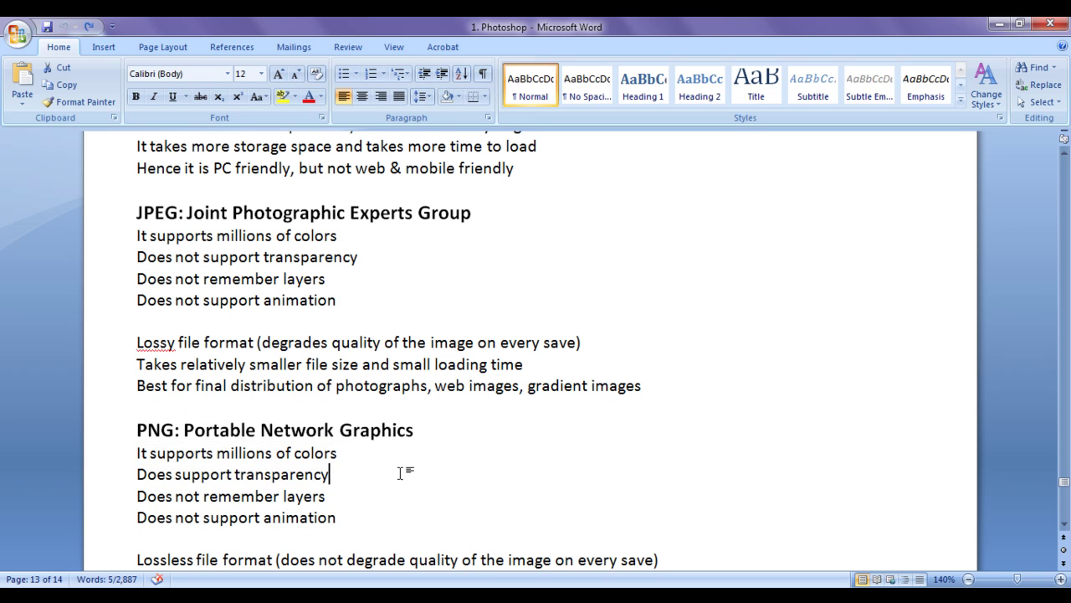
{"action": "scroll", "coordinate": [468, 472], "scroll_direction": "up", "scroll_amount": 2}
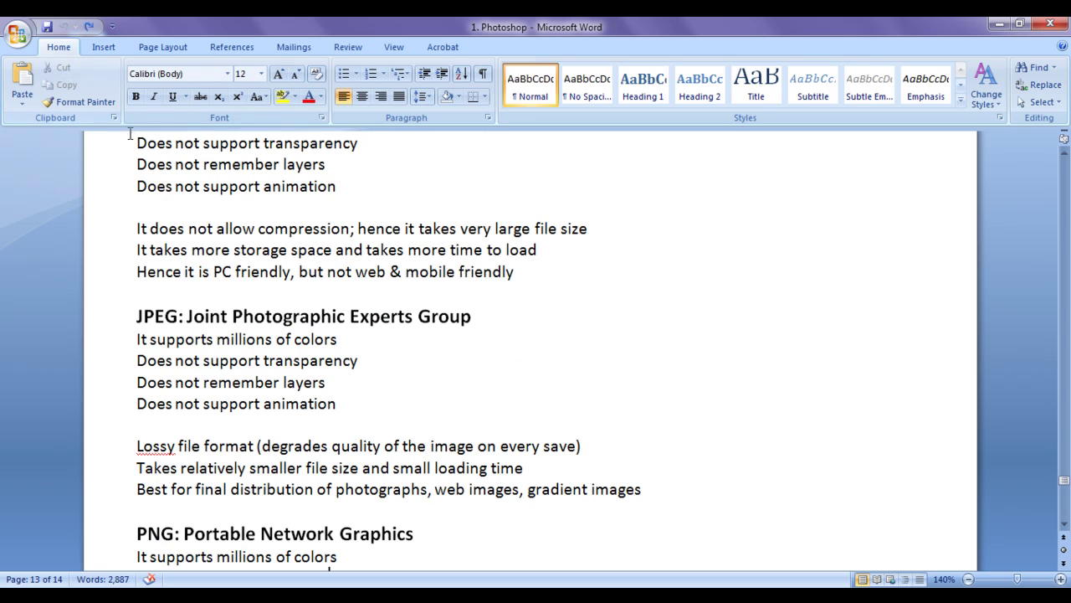
Highlight the 'Does not support transparency' lines in the BMP and JPEG notes.
{"action": "left_click_drag", "start_coordinate": [136, 143], "coordinate": [362, 142]}
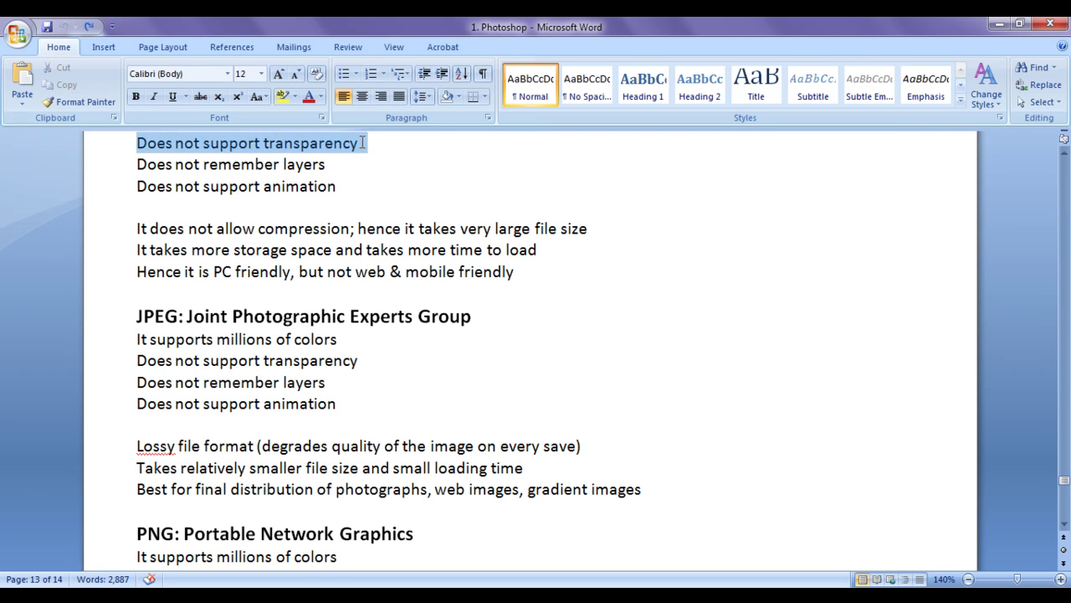
{"action": "left_click", "coordinate": [449, 208]}
{"action": "left_click_drag", "start_coordinate": [138, 360], "coordinate": [366, 361]}
{"action": "left_click", "coordinate": [426, 373]}
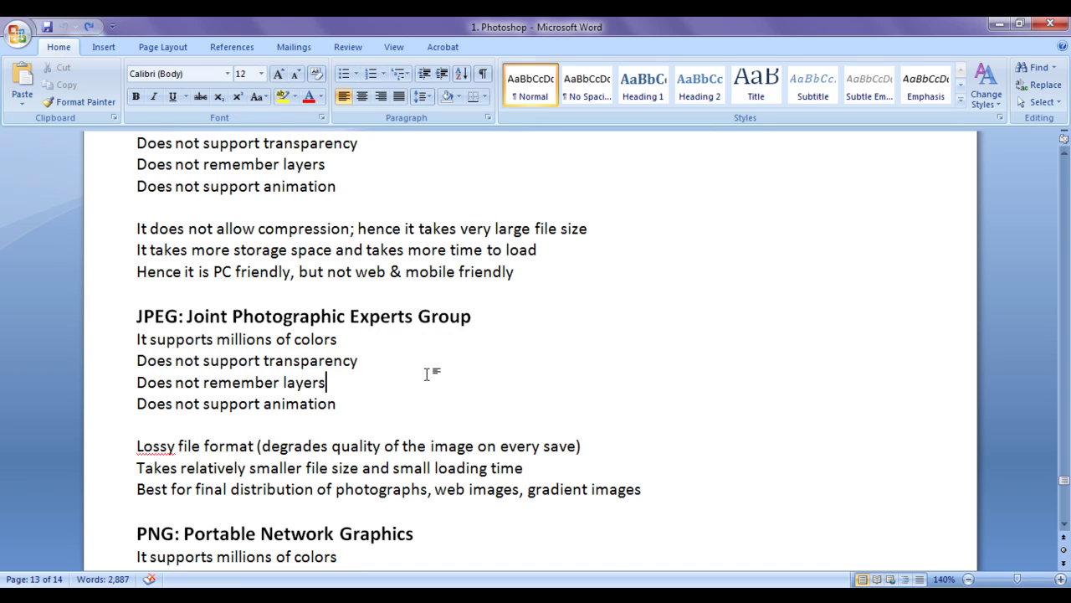
Select the PNG line 'Does support transparency', then switch to Photoshop.
{"action": "scroll", "coordinate": [427, 373], "scroll_direction": "down", "scroll_amount": 1}
{"action": "left_click_drag", "start_coordinate": [134, 527], "coordinate": [330, 526]}
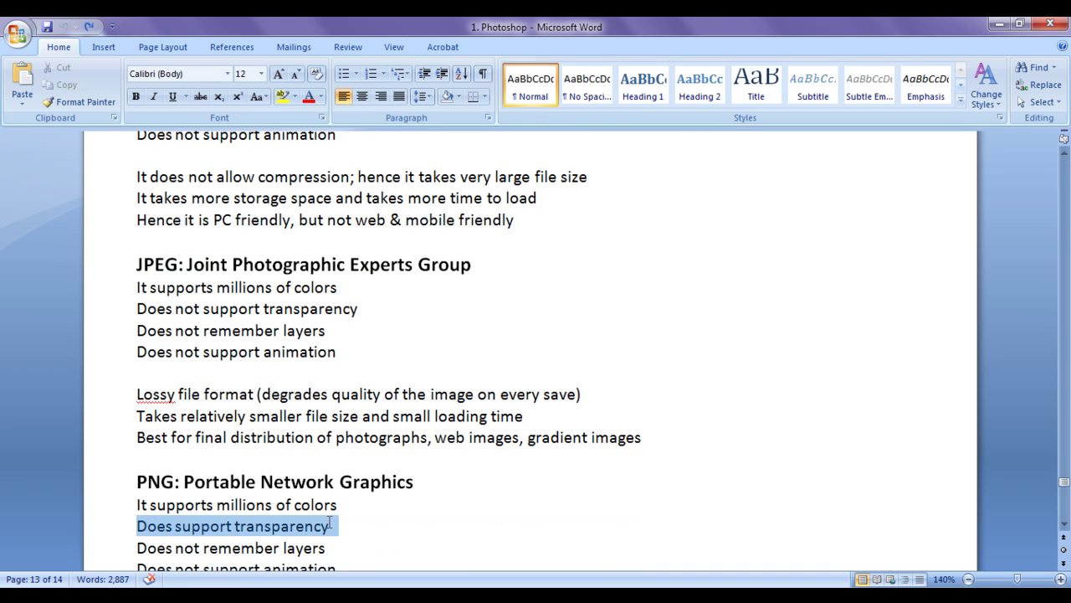
{"action": "left_click", "coordinate": [333, 526]}
{"action": "key", "text": "ctrl+shift+Left"}
{"action": "key", "text": "ctrl+shift+Left"}
{"action": "key", "text": "ctrl+shift+Left"}
{"action": "key", "text": "ctrl+shift+Left"}
{"action": "key", "text": "ctrl+shift+Left"}
{"action": "key", "text": "ctrl+shift+Left"}
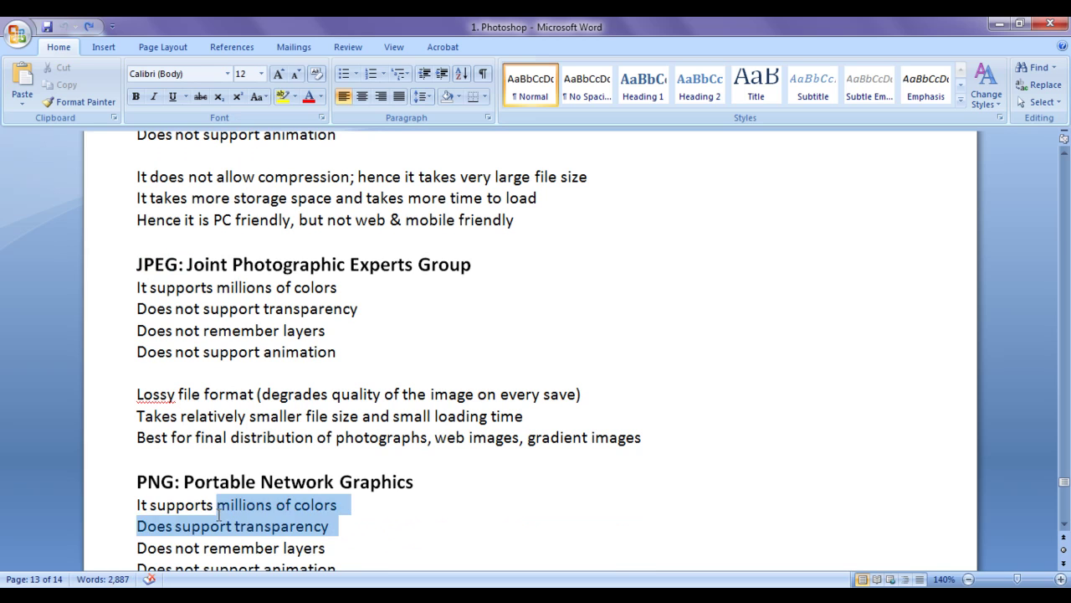
{"action": "key", "text": "ctrl+shift+Right"}
{"action": "key", "text": "ctrl+shift+Right"}
{"action": "key", "text": "ctrl+shift+Right"}
{"action": "key", "text": "ctrl+shift+Right"}
{"action": "key", "text": "ctrl+shift+Left"}
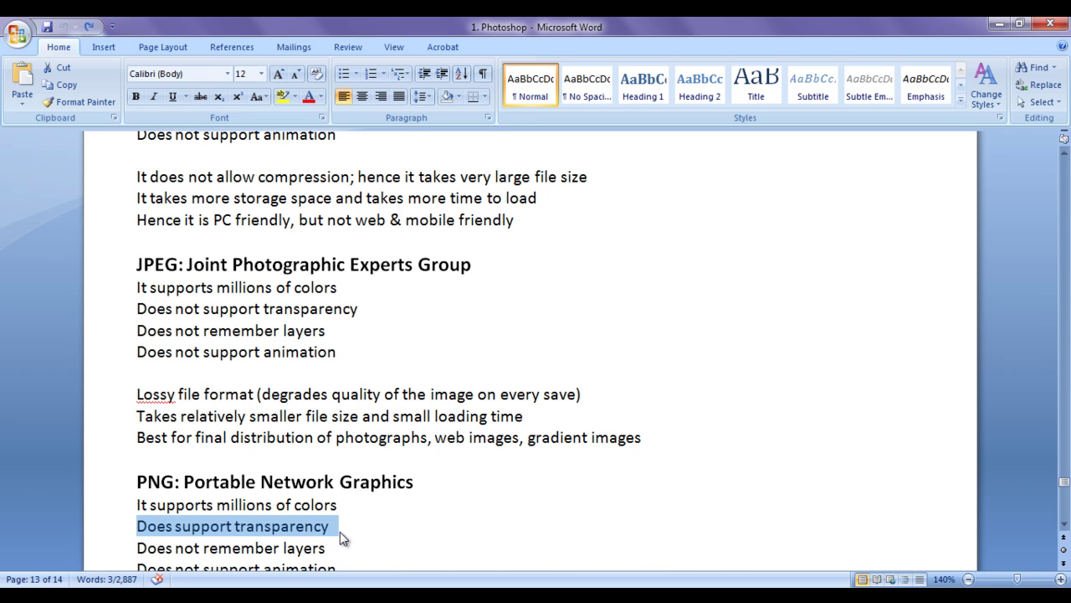
{"action": "key", "text": "alt+Tab"}
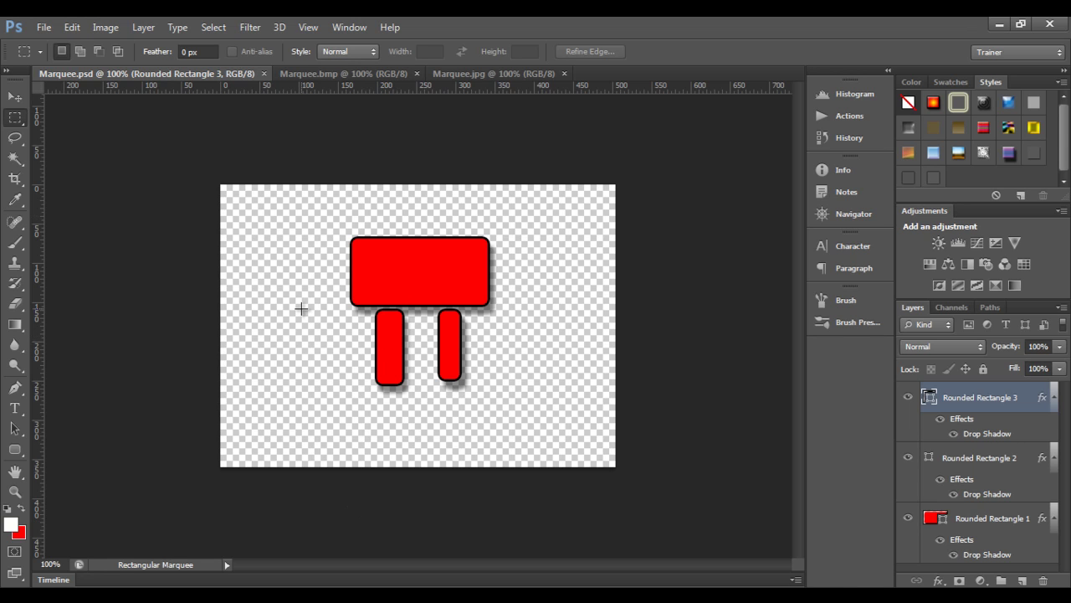
Save a PNG copy of the icon as Marquee.png on the Desktop with default PNG options.
{"action": "left_click", "coordinate": [44, 27]}
{"action": "left_click", "coordinate": [87, 212]}
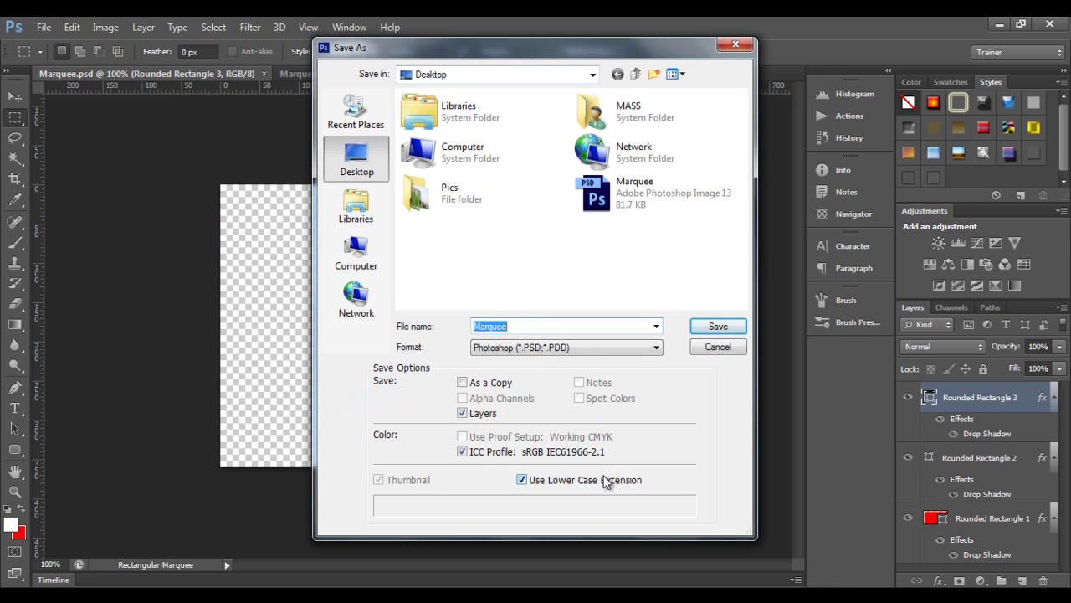
{"action": "left_click", "coordinate": [509, 323]}
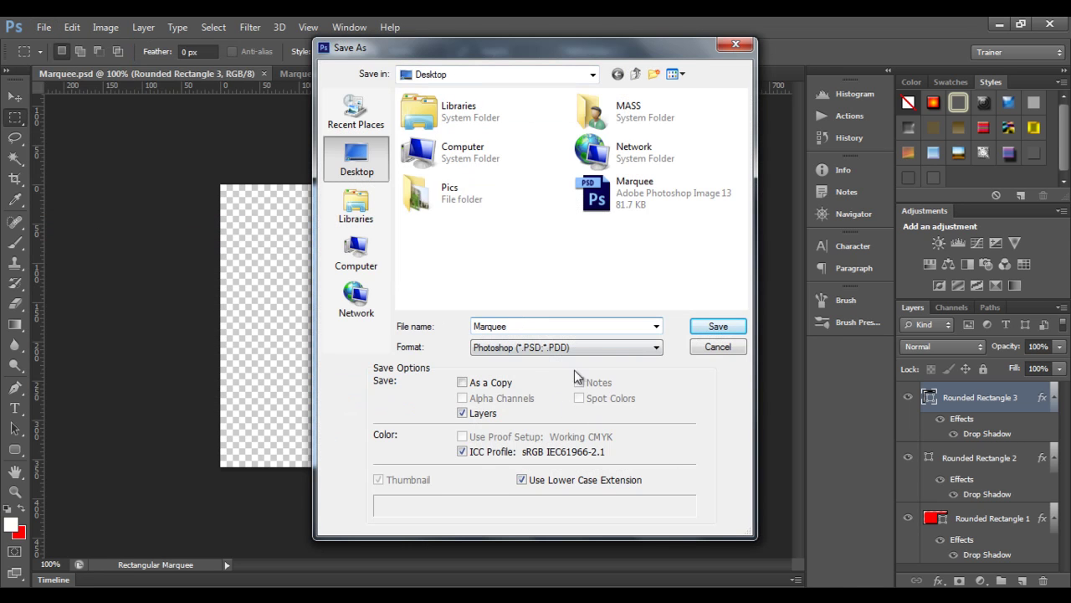
{"action": "left_click", "coordinate": [655, 347]}
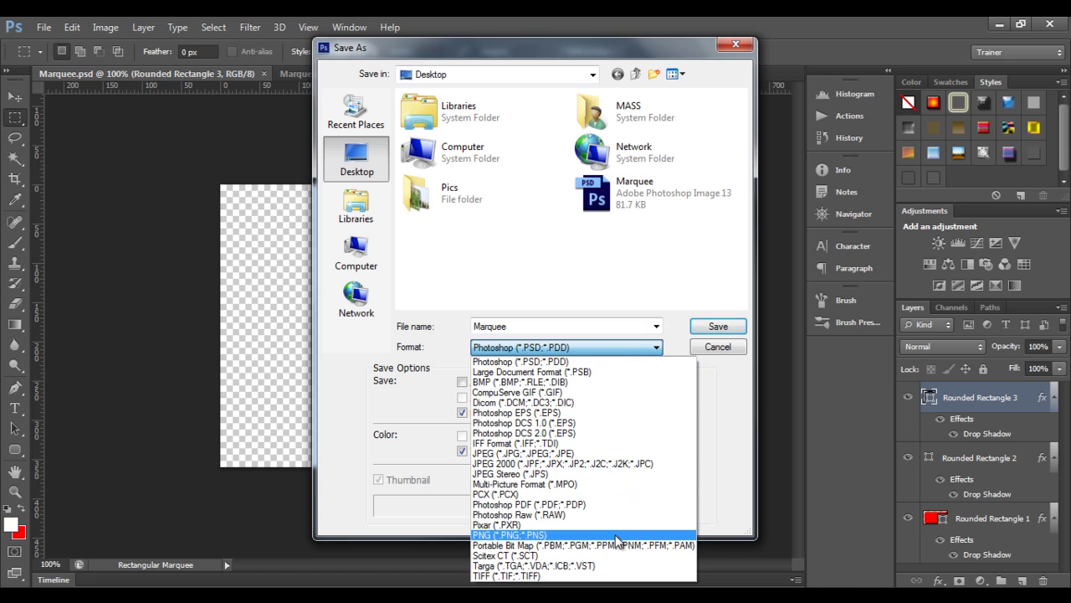
{"action": "left_click", "coordinate": [497, 535]}
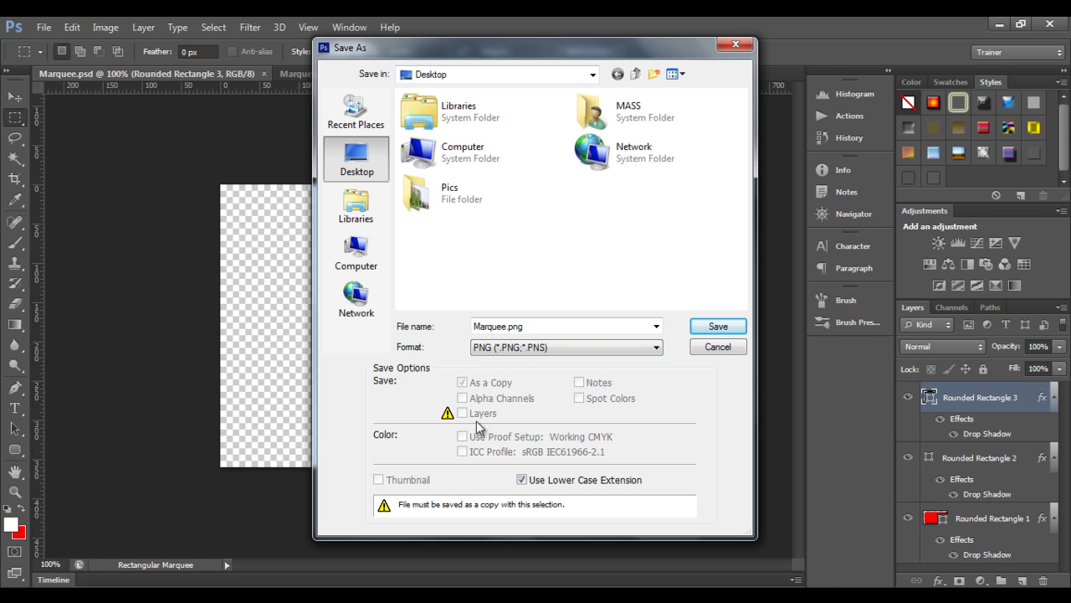
{"action": "left_click", "coordinate": [715, 326]}
{"action": "left_click", "coordinate": [585, 195]}
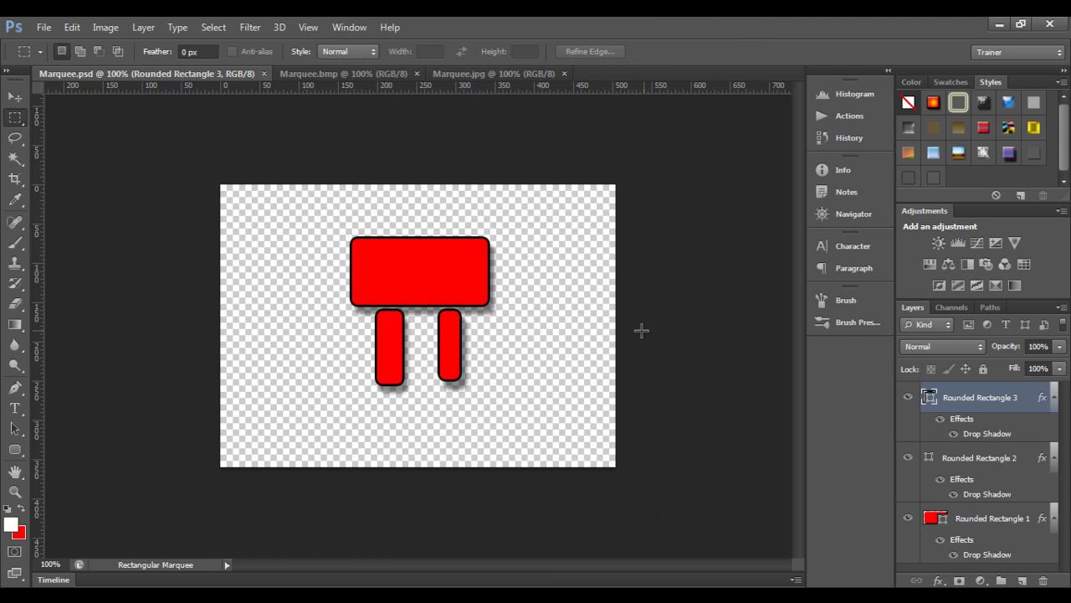
Minimize Photoshop and Word, and move the new Marquee PNG beside the Pics folder.
{"action": "left_click", "coordinate": [999, 22]}
{"action": "left_click", "coordinate": [996, 27]}
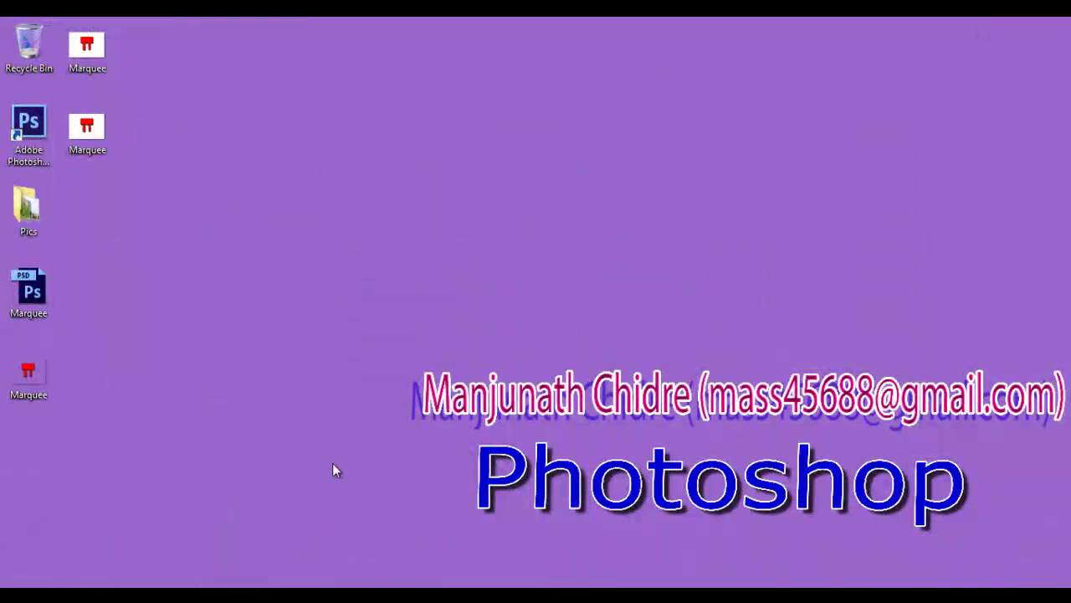
{"action": "left_click_drag", "start_coordinate": [28, 375], "coordinate": [87, 209]}
{"action": "left_click", "coordinate": [221, 212]}
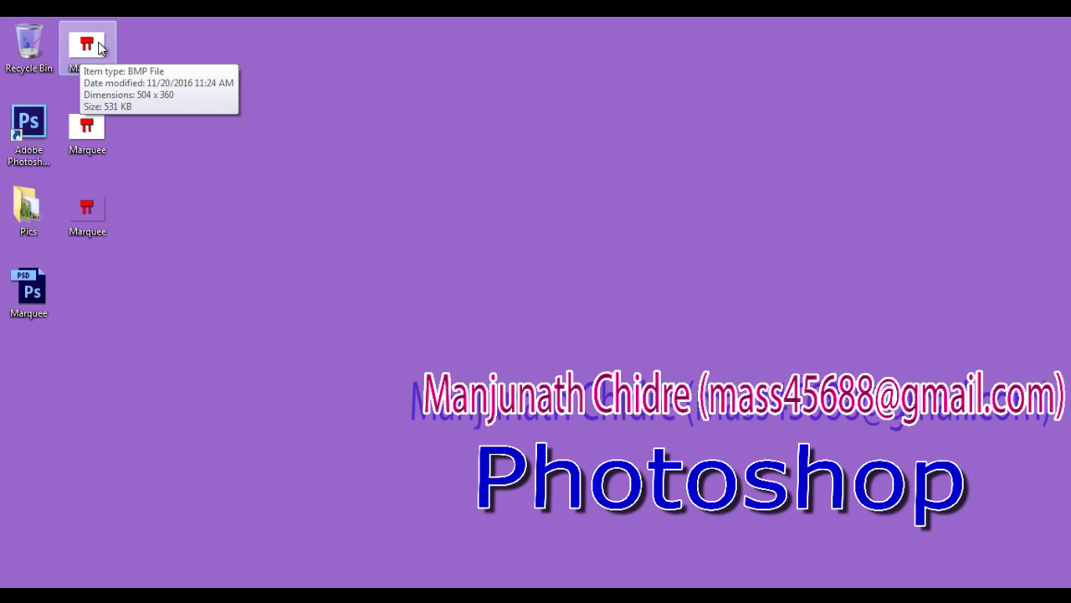
Compare the Marquee files' sizes, then open Marquee.png with Adobe Photoshop CS6.
{"action": "mouse_move", "coordinate": [102, 130]}
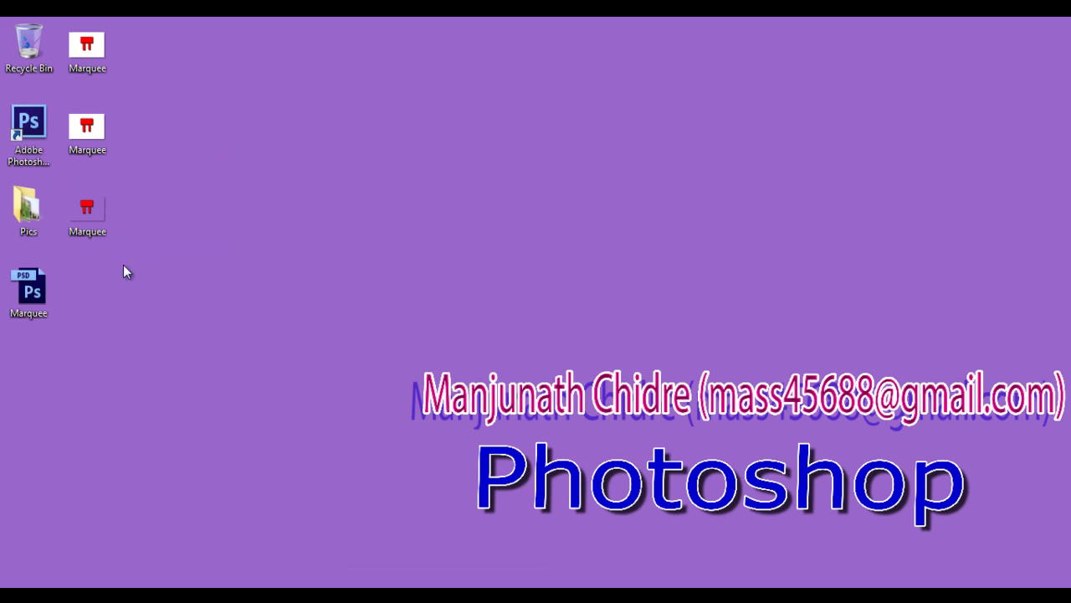
{"action": "mouse_move", "coordinate": [82, 223]}
{"action": "right_click", "coordinate": [94, 225]}
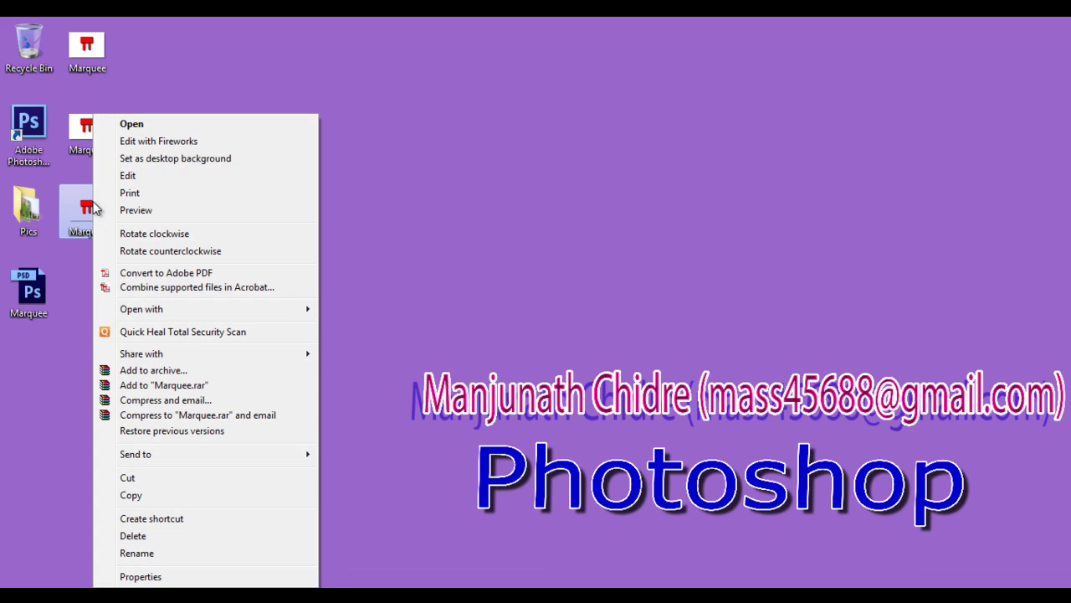
{"action": "mouse_move", "coordinate": [165, 313]}
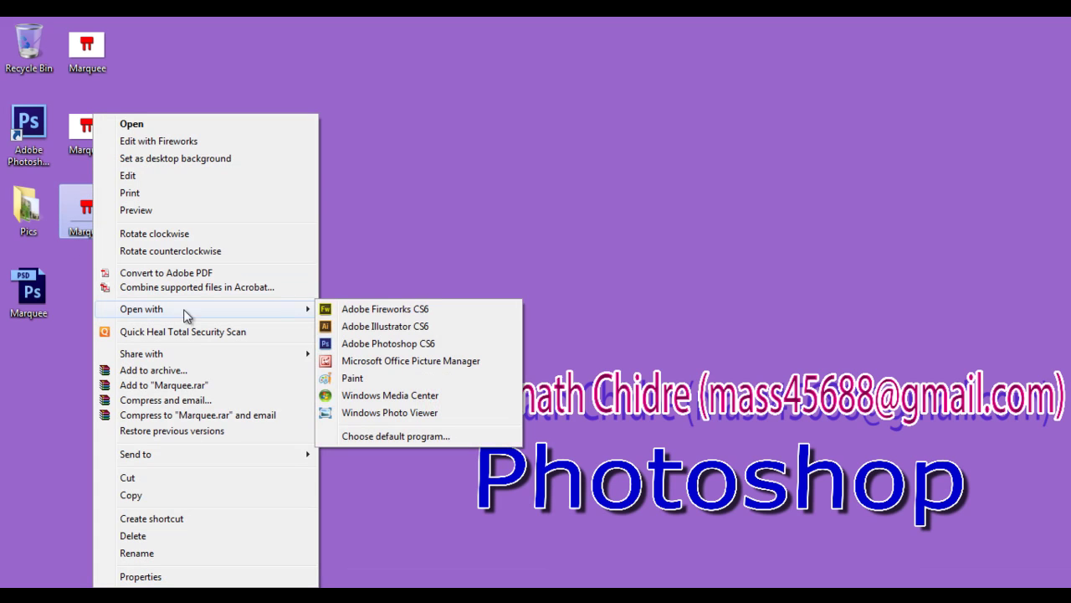
{"action": "left_click", "coordinate": [432, 343]}
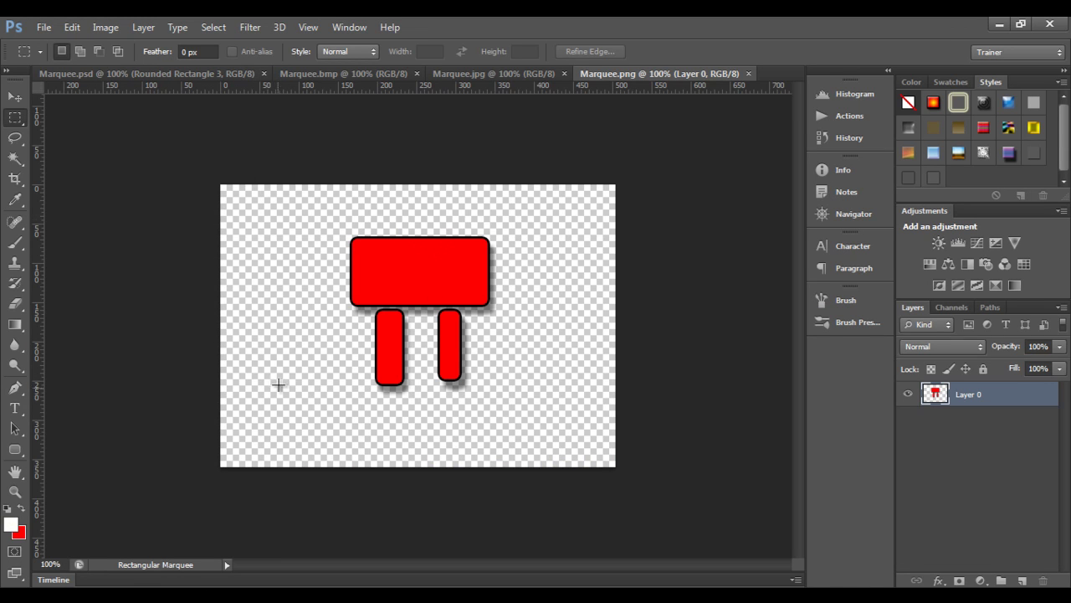
Compare the Marquee.psd, .png, .bmp and .jpg documents, selecting the Move tool along the way.
{"action": "left_click", "coordinate": [144, 75]}
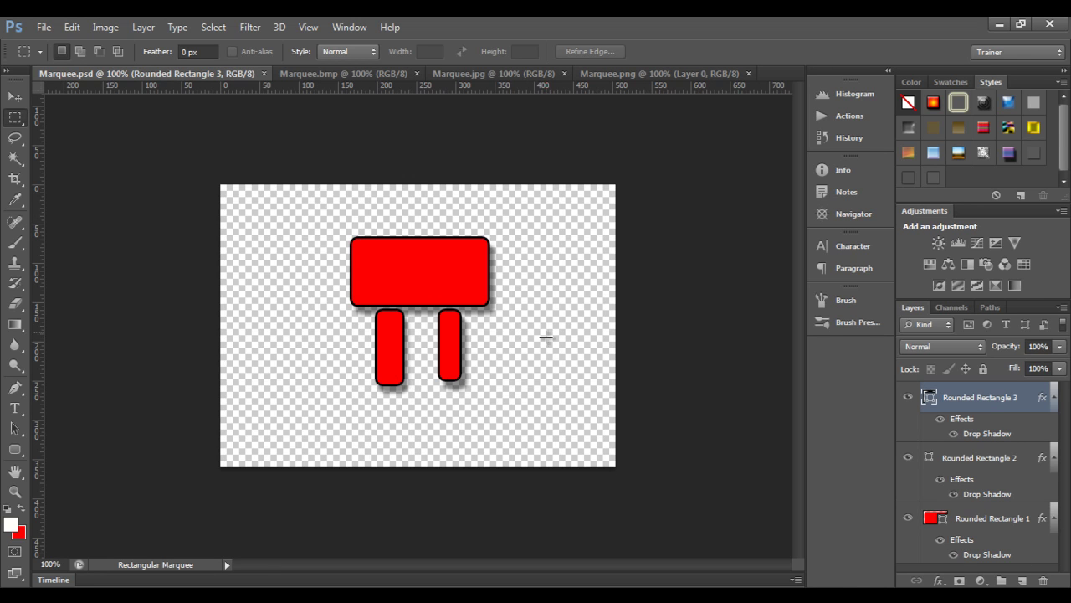
{"action": "left_click", "coordinate": [16, 97]}
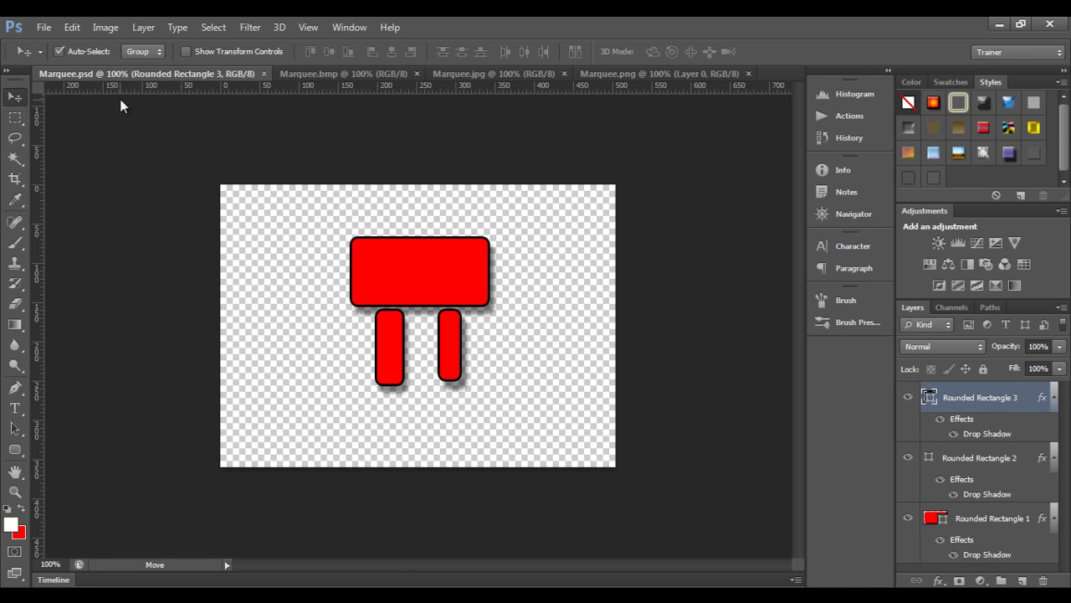
{"action": "left_click", "coordinate": [690, 73]}
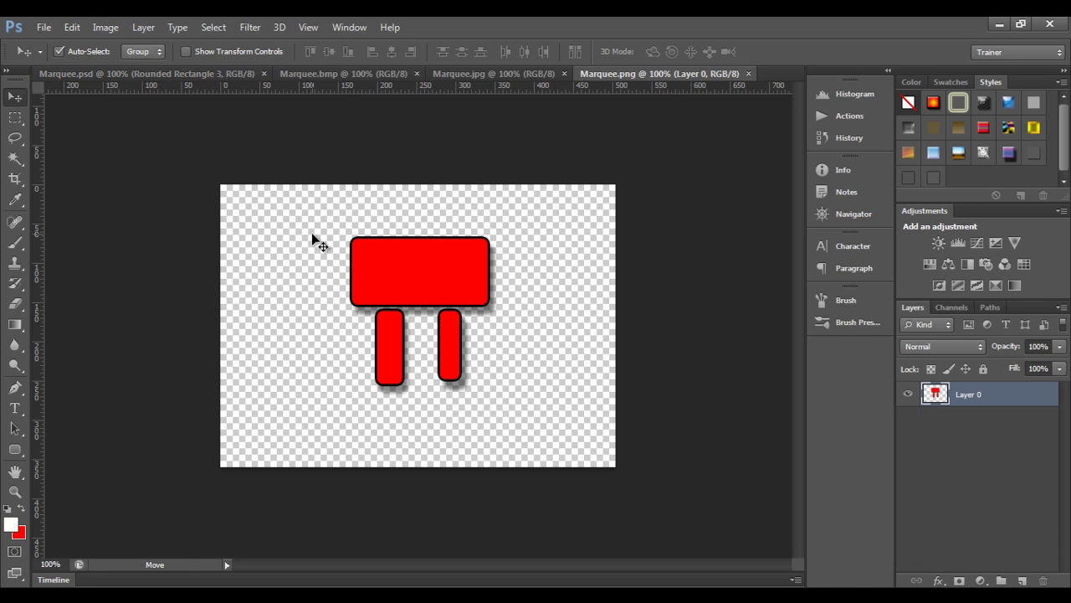
{"action": "left_click", "coordinate": [343, 72]}
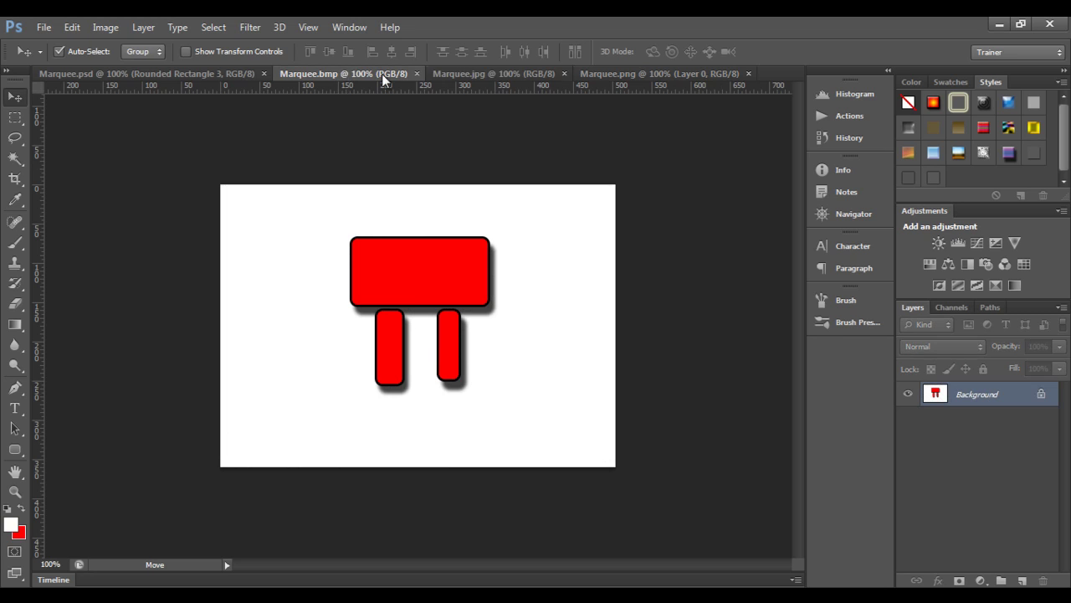
{"action": "left_click", "coordinate": [505, 73]}
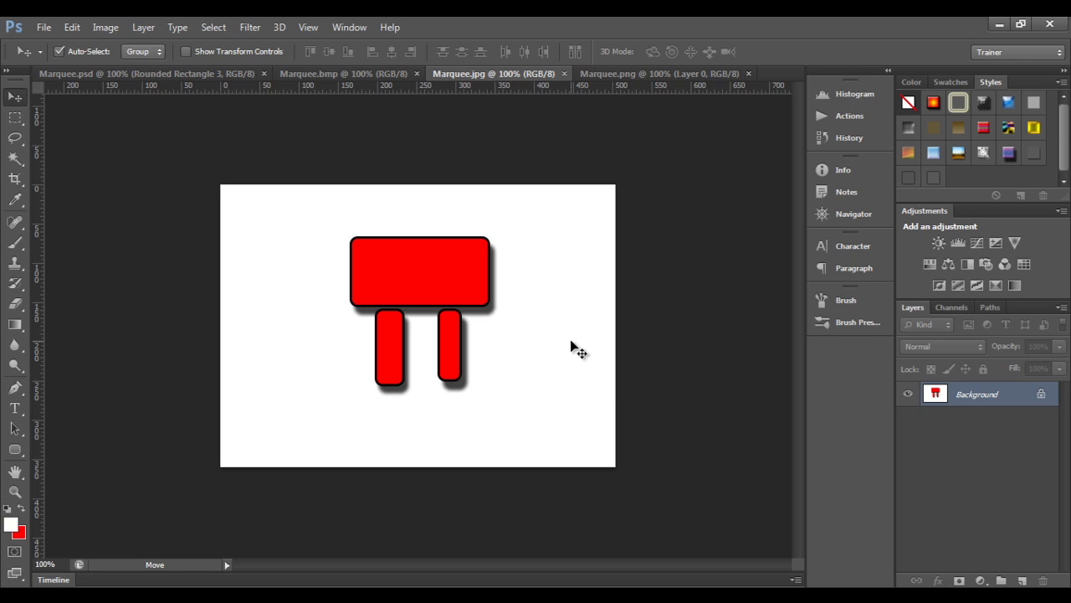
{"action": "left_click", "coordinate": [663, 73]}
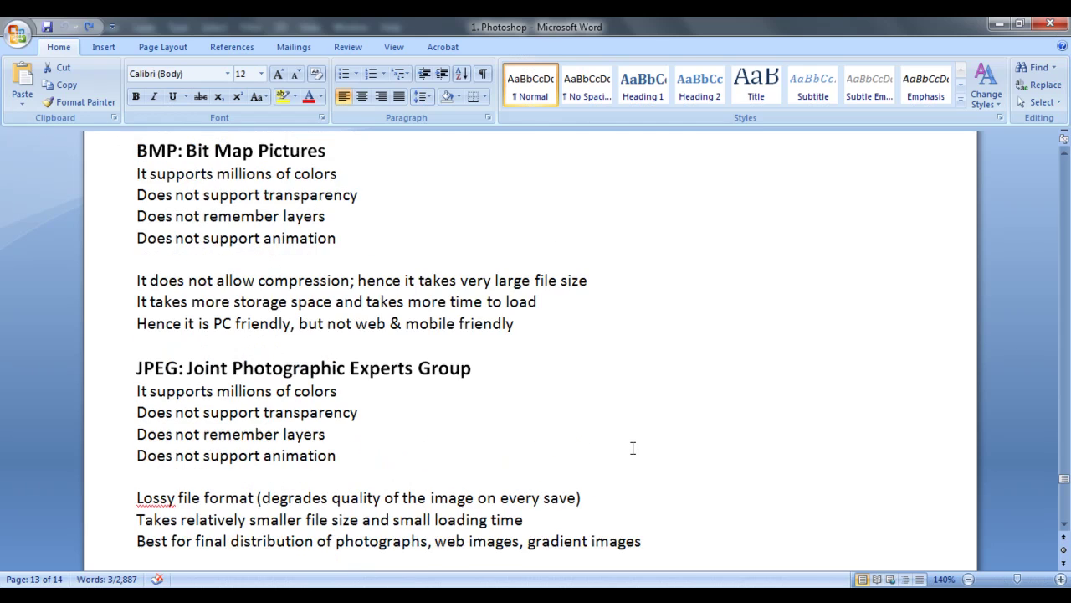
Highlight lines in the format notes, including the PNG layers and animation lines, then return to Photoshop.
{"action": "scroll", "coordinate": [631, 447], "scroll_direction": "up", "scroll_amount": 1}
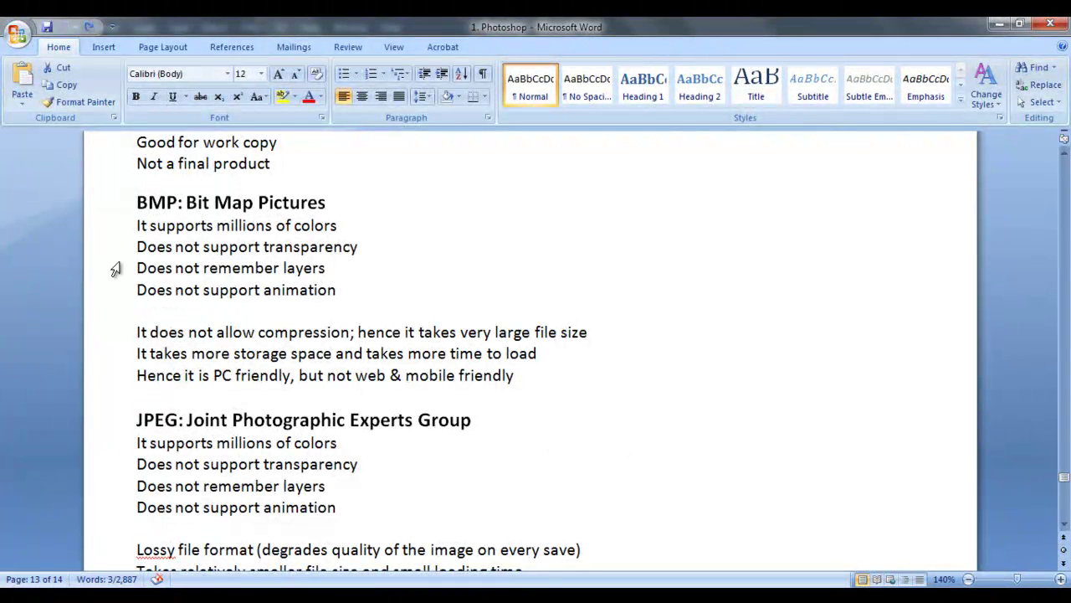
{"action": "left_click_drag", "start_coordinate": [132, 267], "coordinate": [282, 268]}
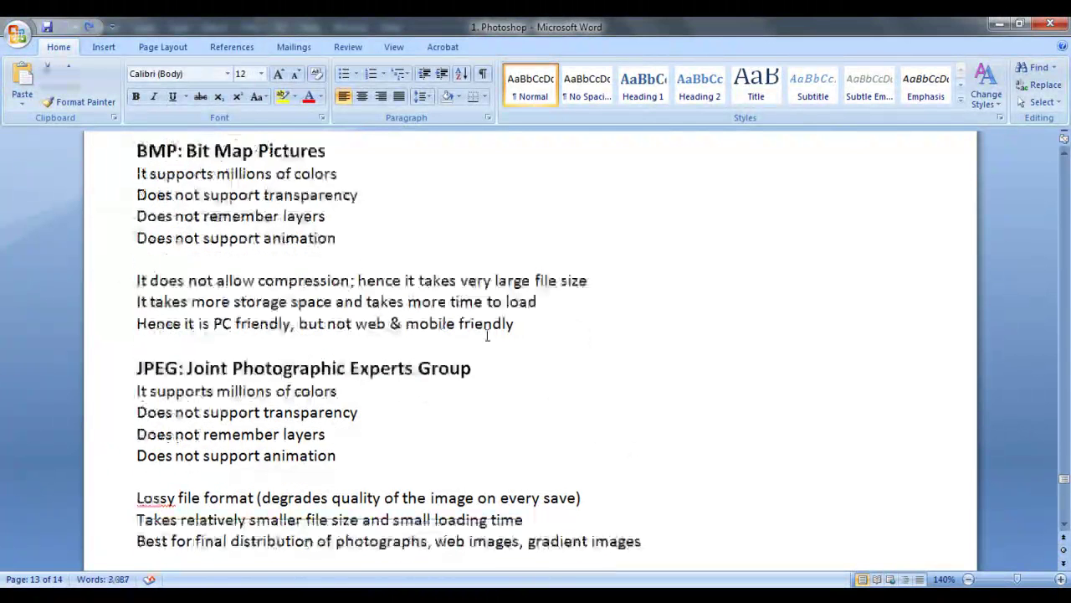
{"action": "scroll", "coordinate": [216, 369], "scroll_direction": "down", "scroll_amount": 1}
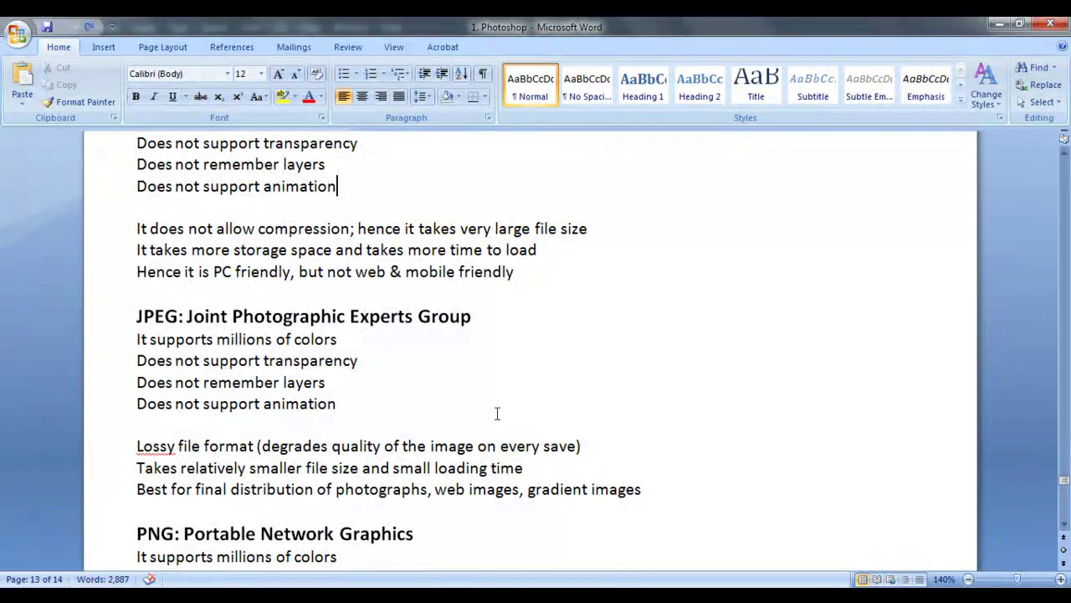
{"action": "scroll", "coordinate": [497, 413], "scroll_direction": "down", "scroll_amount": 2}
{"action": "left_click_drag", "start_coordinate": [134, 496], "coordinate": [345, 517]}
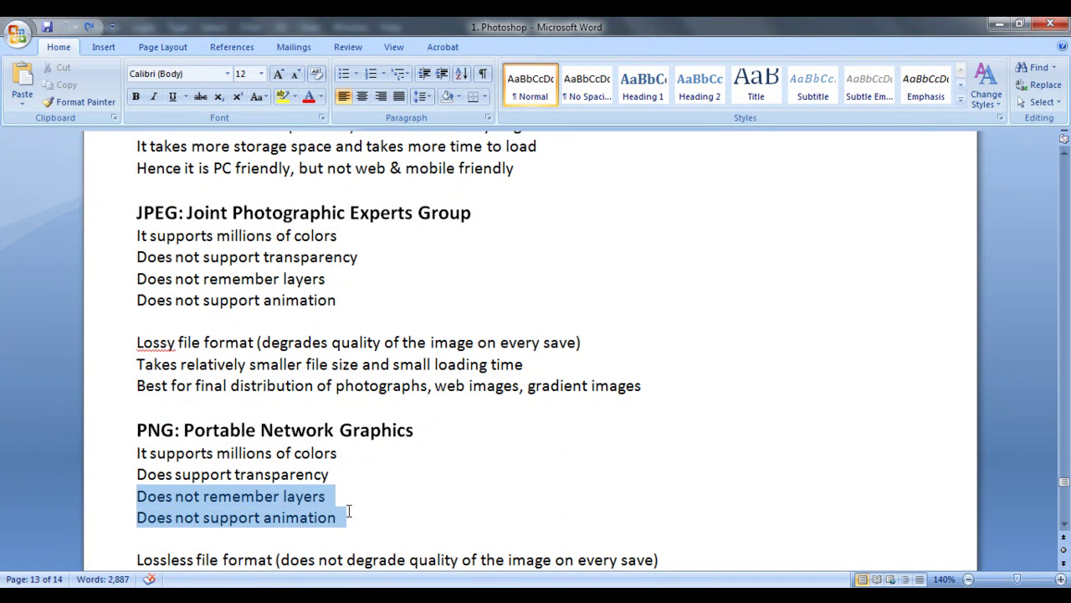
{"action": "left_click", "coordinate": [331, 495]}
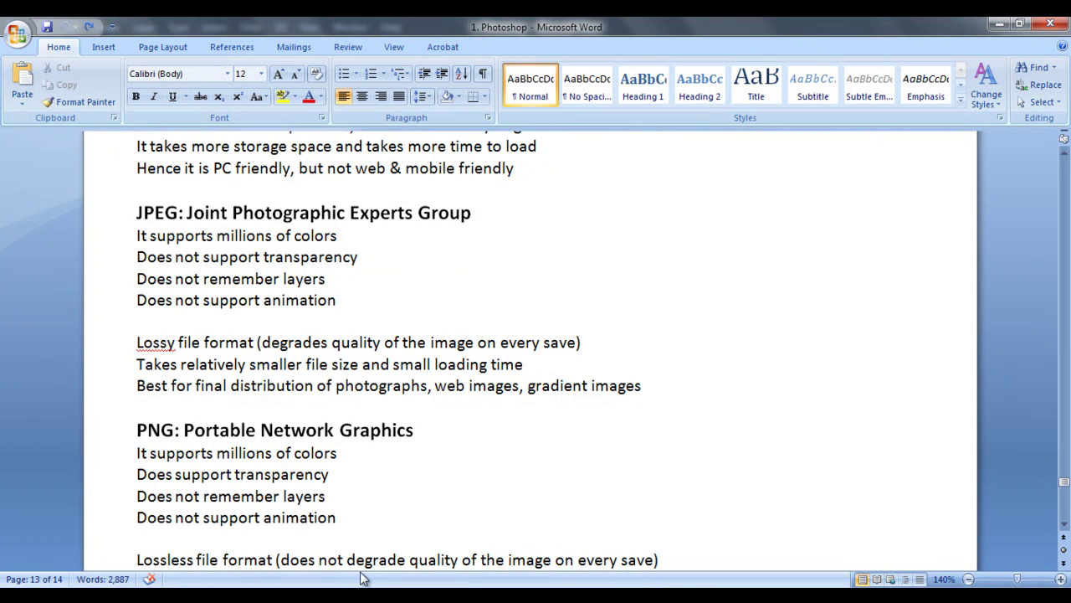
{"action": "left_click", "coordinate": [366, 599]}
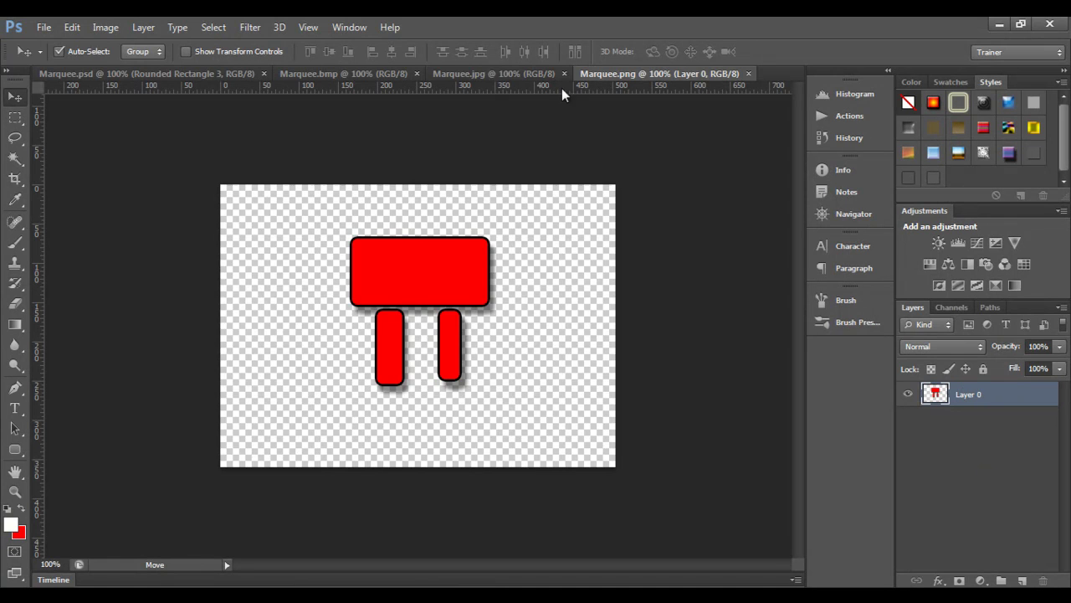
View the JPG, BMP, PSD, PNG and again BMP versions of the icon, then minimize Photoshop.
{"action": "left_click", "coordinate": [485, 73]}
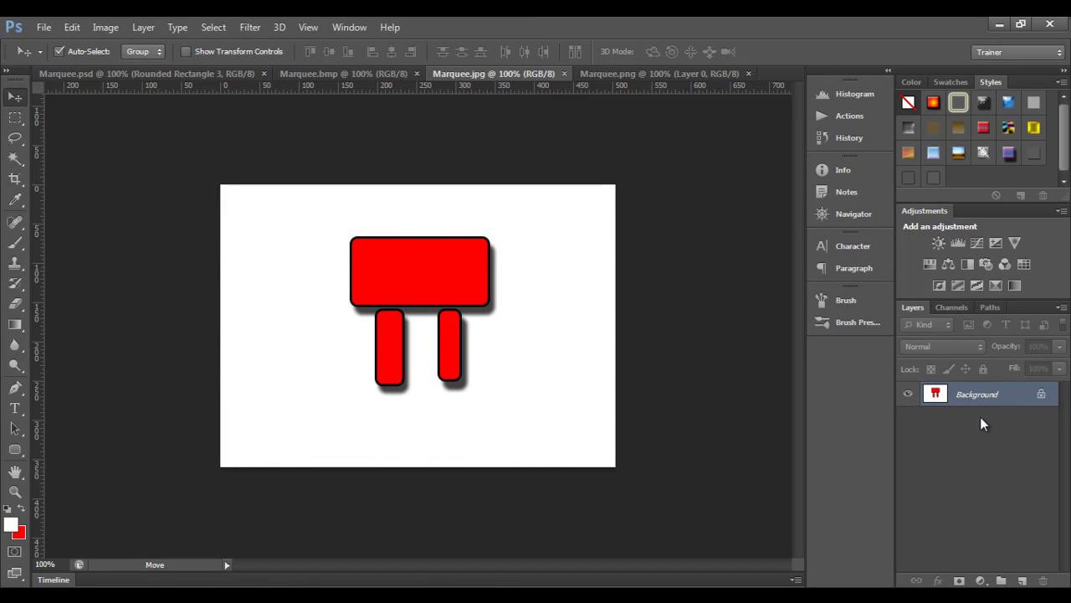
{"action": "left_click", "coordinate": [345, 72]}
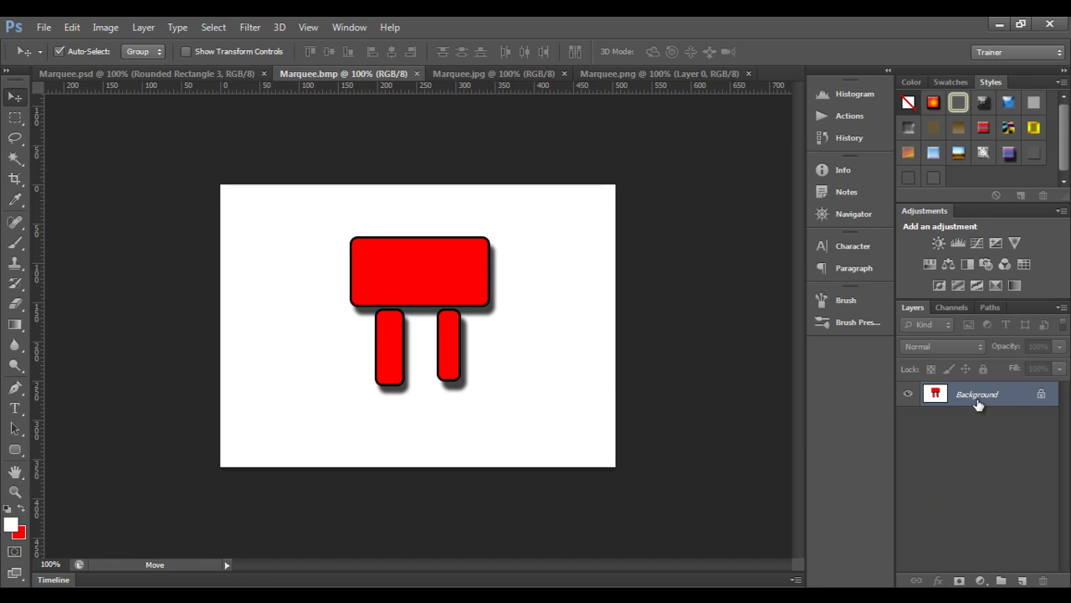
{"action": "left_click", "coordinate": [165, 73]}
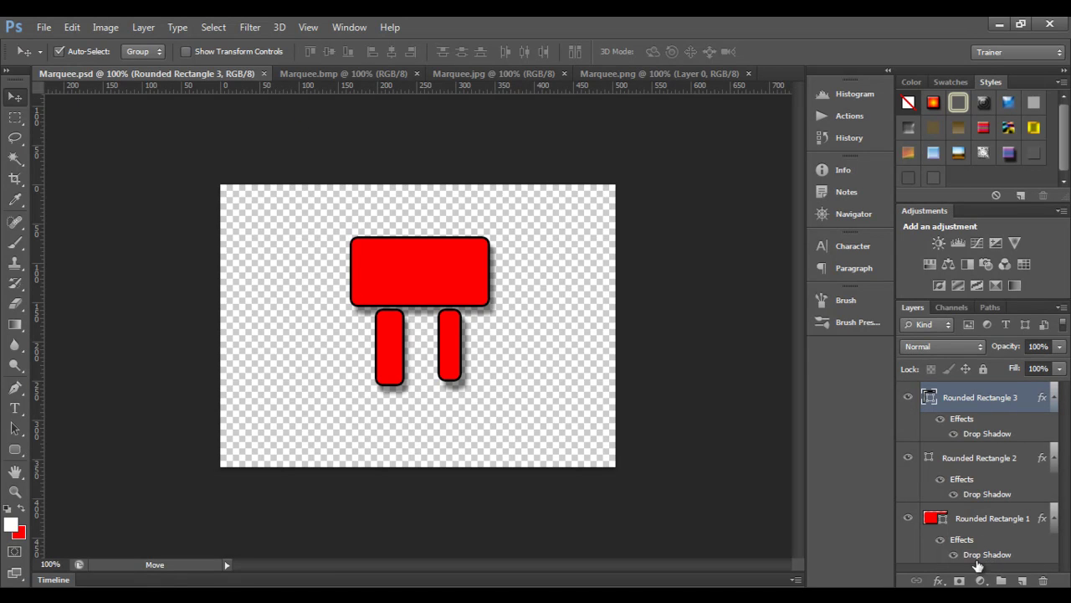
{"action": "left_click", "coordinate": [652, 74]}
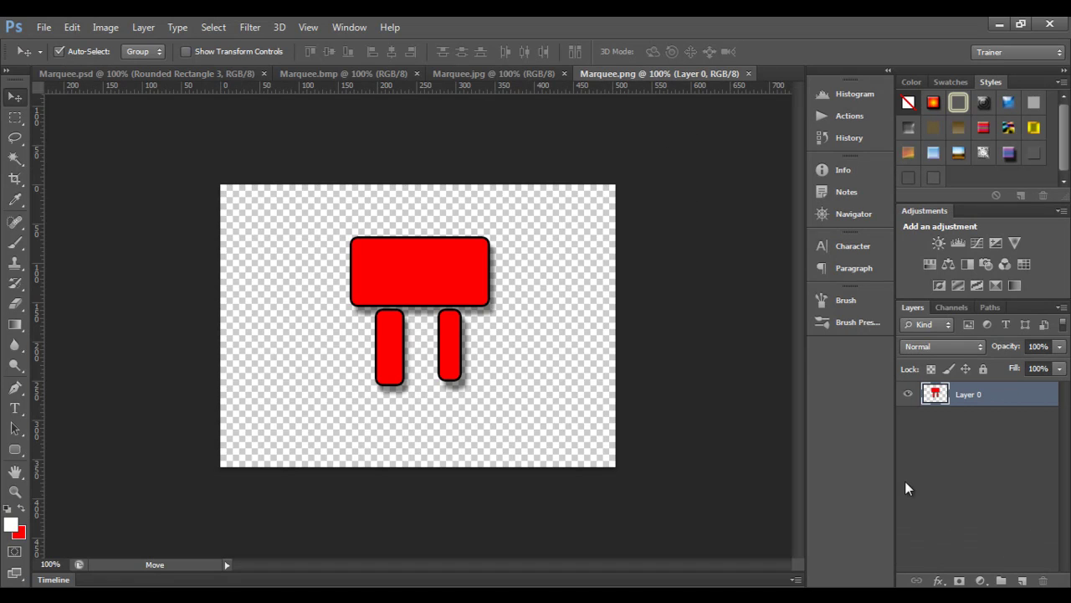
{"action": "left_click", "coordinate": [357, 74]}
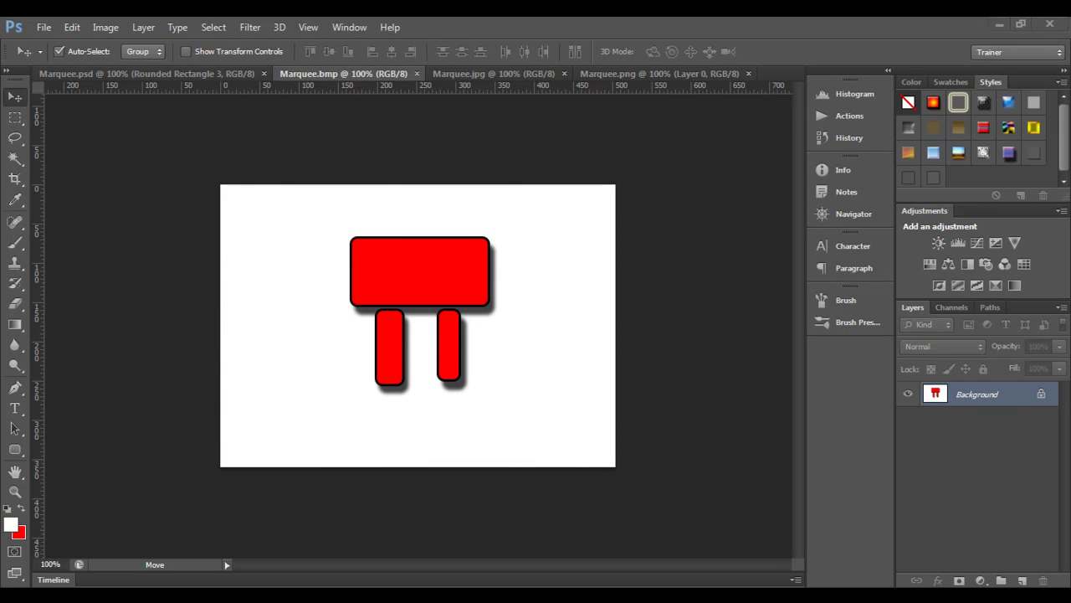
{"action": "left_click", "coordinate": [1000, 23]}
{"action": "scroll", "coordinate": [538, 410], "scroll_direction": "up", "scroll_amount": 2}
{"action": "left_click_drag", "start_coordinate": [131, 185], "coordinate": [345, 186]}
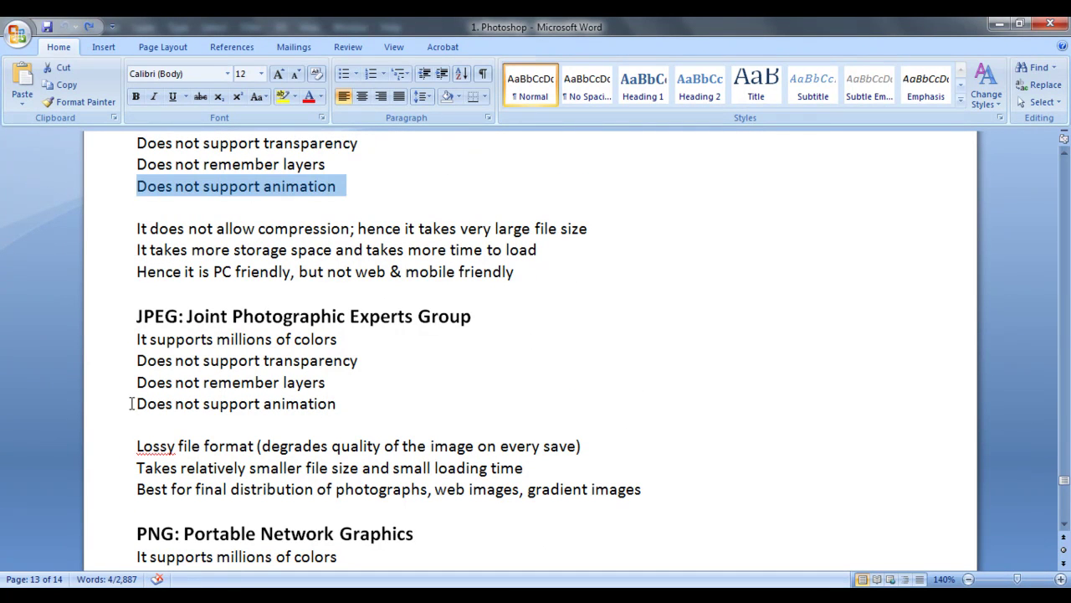
{"action": "left_click_drag", "start_coordinate": [134, 403], "coordinate": [346, 403]}
{"action": "left_click", "coordinate": [430, 418]}
{"action": "scroll", "coordinate": [500, 409], "scroll_direction": "down", "scroll_amount": 1}
{"action": "scroll", "coordinate": [500, 408], "scroll_direction": "down", "scroll_amount": 1}
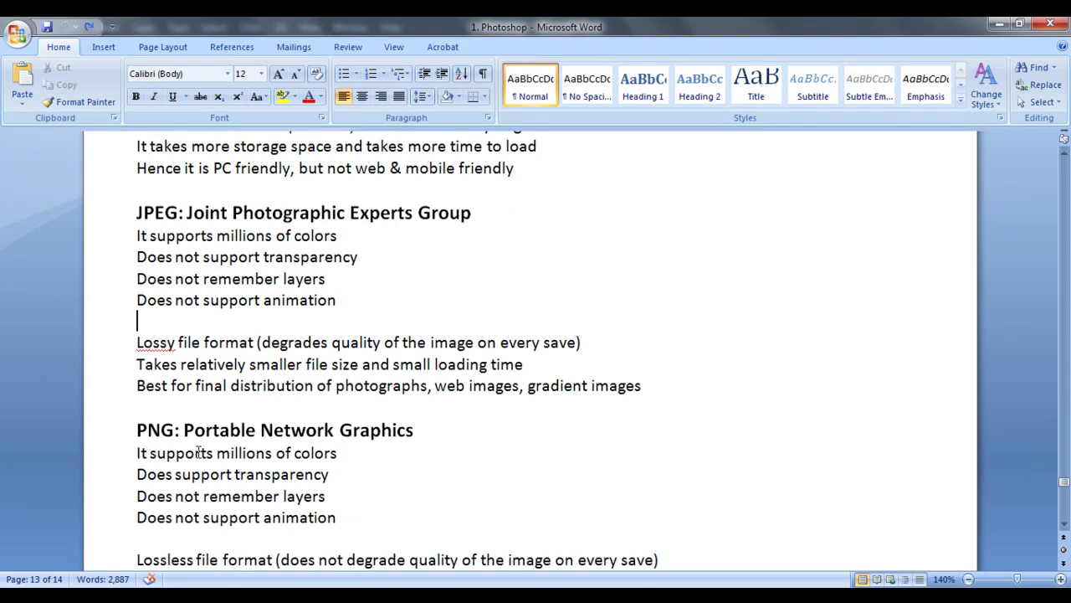
{"action": "left_click_drag", "start_coordinate": [134, 517], "coordinate": [350, 529]}
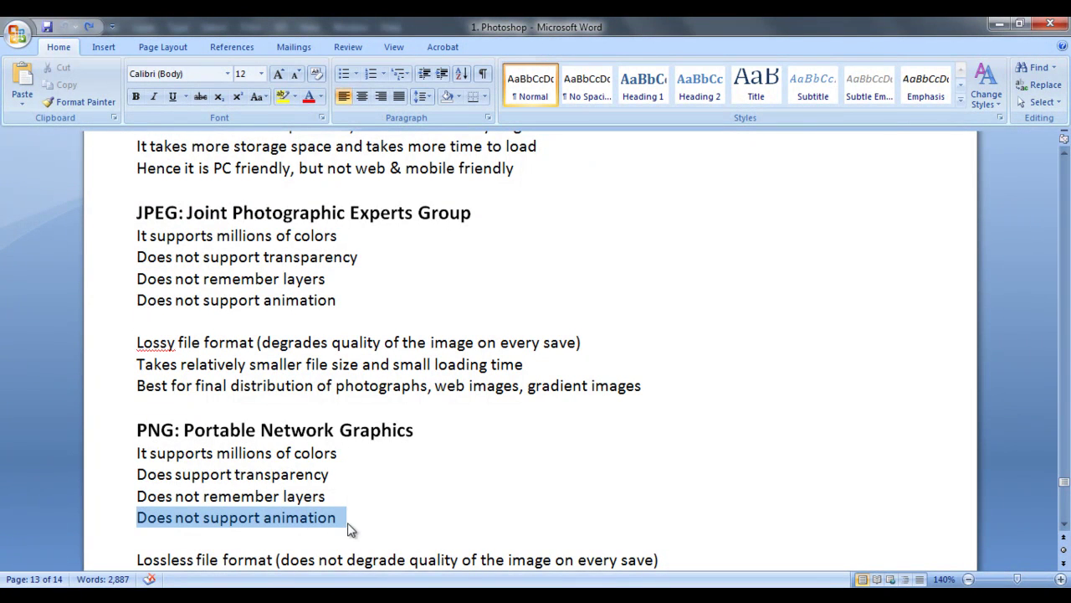
{"action": "left_click", "coordinate": [402, 519]}
{"action": "scroll", "coordinate": [569, 437], "scroll_direction": "up", "scroll_amount": 4}
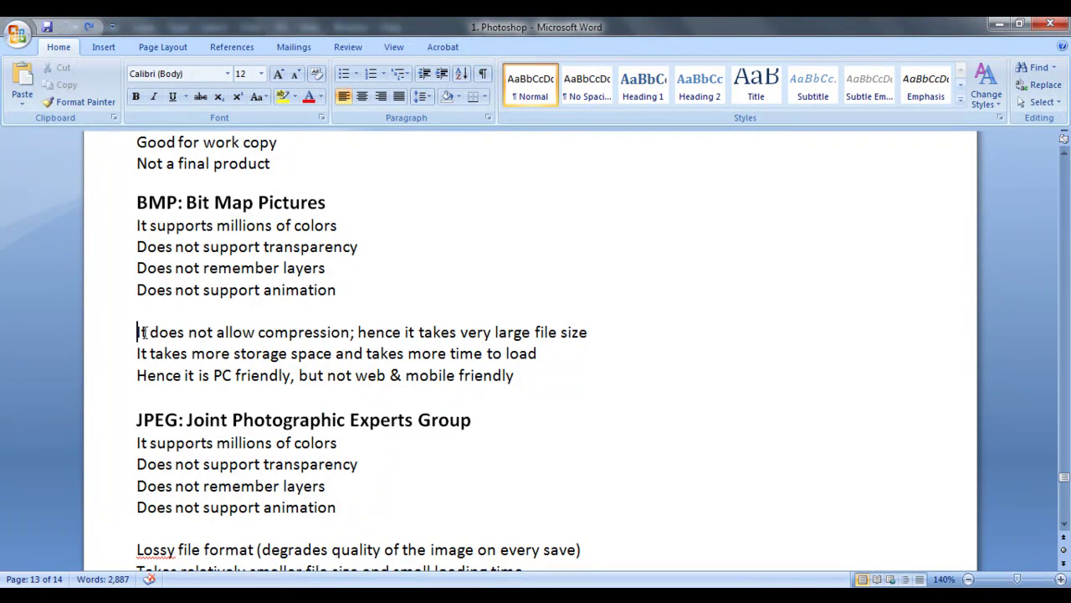
{"action": "left_click_drag", "start_coordinate": [136, 332], "coordinate": [350, 333]}
{"action": "scroll", "coordinate": [510, 431], "scroll_direction": "down", "scroll_amount": 2}
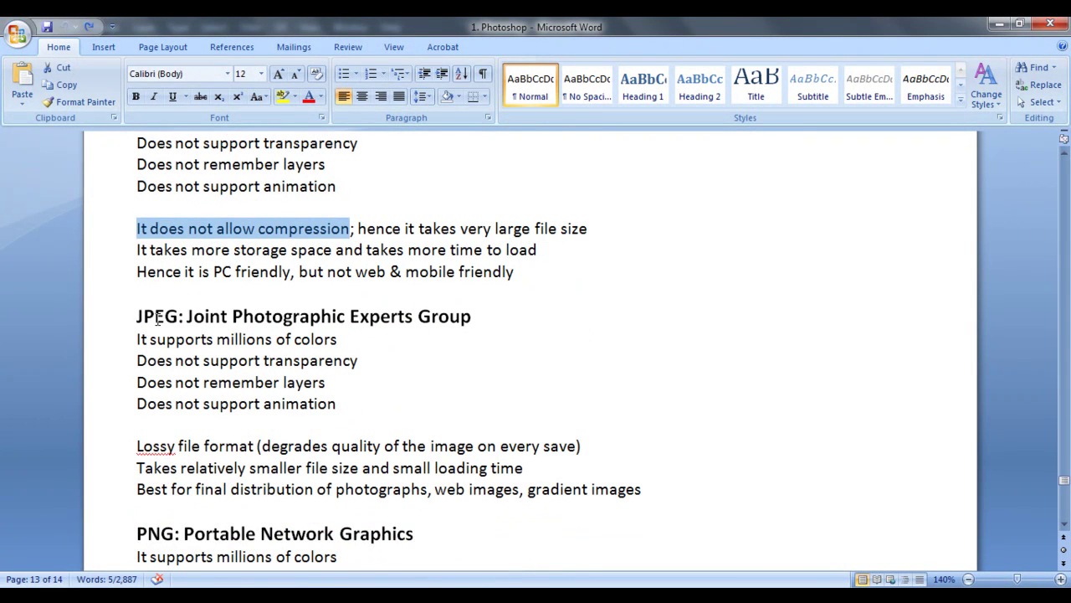
{"action": "left_click_drag", "start_coordinate": [137, 445], "coordinate": [254, 445]}
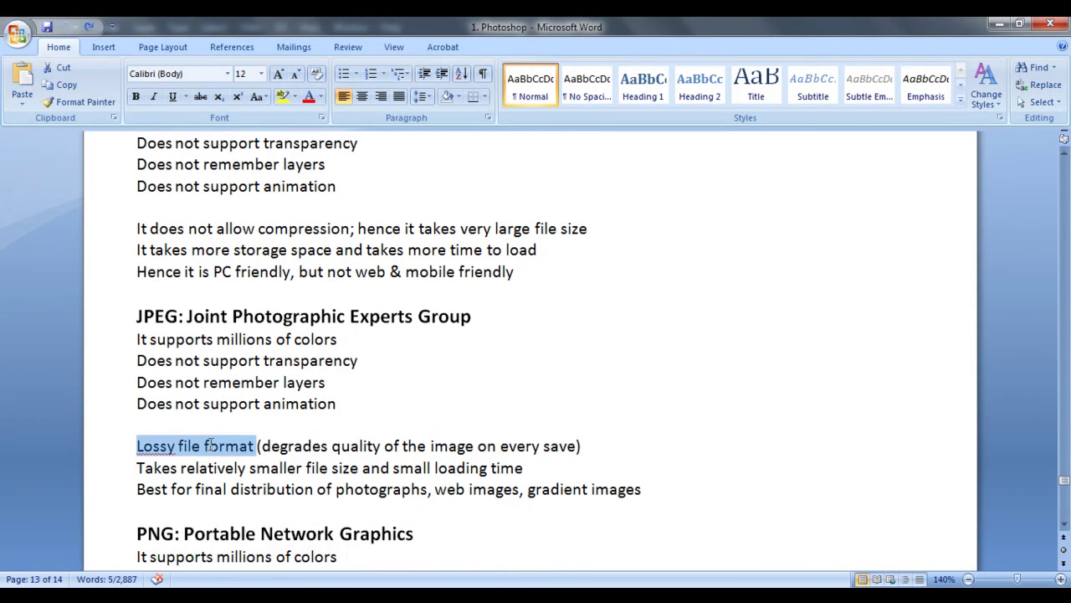
{"action": "scroll", "coordinate": [490, 441], "scroll_direction": "down", "scroll_amount": 3}
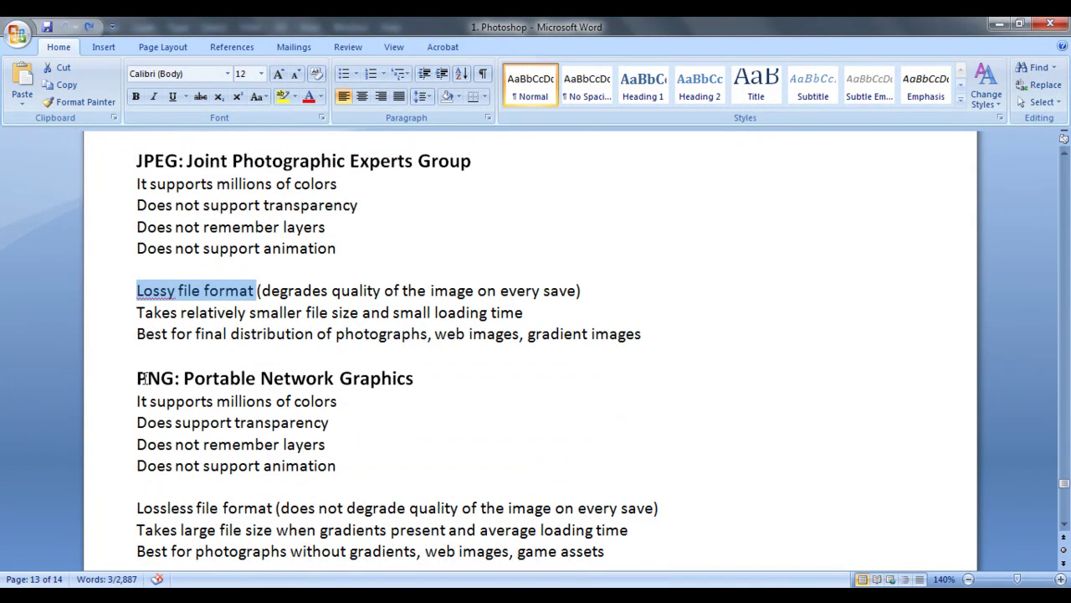
{"action": "left_click_drag", "start_coordinate": [137, 508], "coordinate": [277, 507]}
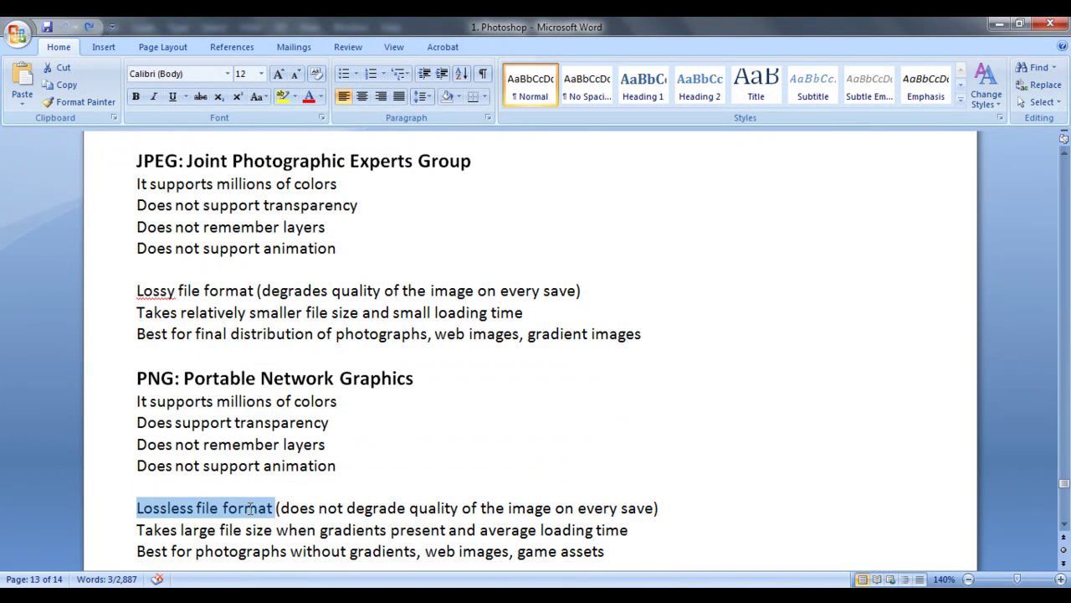
{"action": "left_click", "coordinate": [740, 495]}
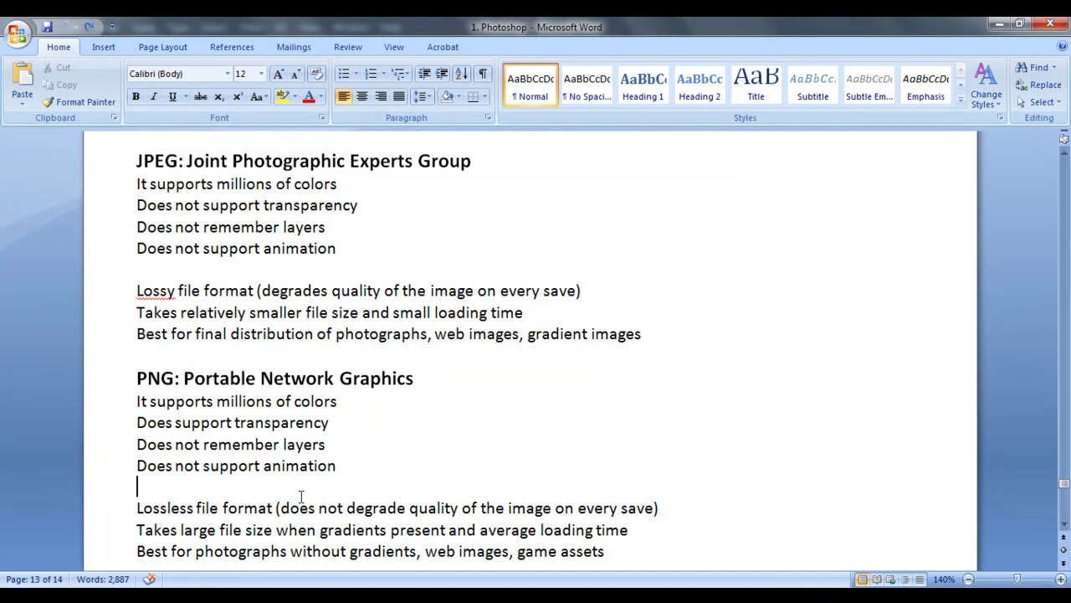
{"action": "left_click_drag", "start_coordinate": [134, 508], "coordinate": [346, 508]}
{"action": "left_click", "coordinate": [469, 445]}
{"action": "left_click_drag", "start_coordinate": [262, 291], "coordinate": [381, 290]}
{"action": "left_click", "coordinate": [249, 315]}
{"action": "left_click_drag", "start_coordinate": [136, 529], "coordinate": [447, 530]}
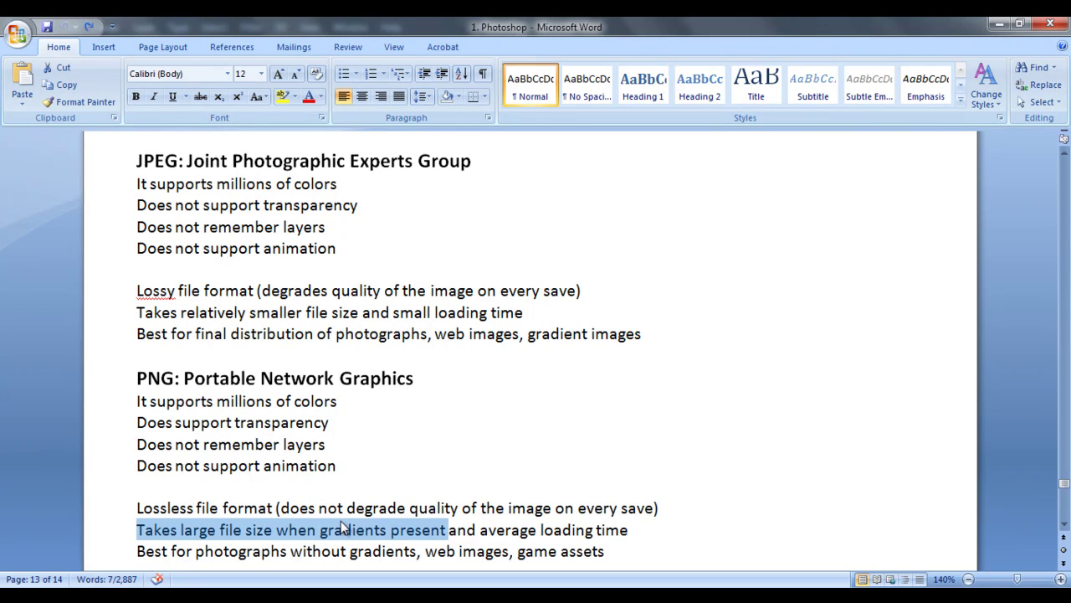
{"action": "key", "text": "Left"}
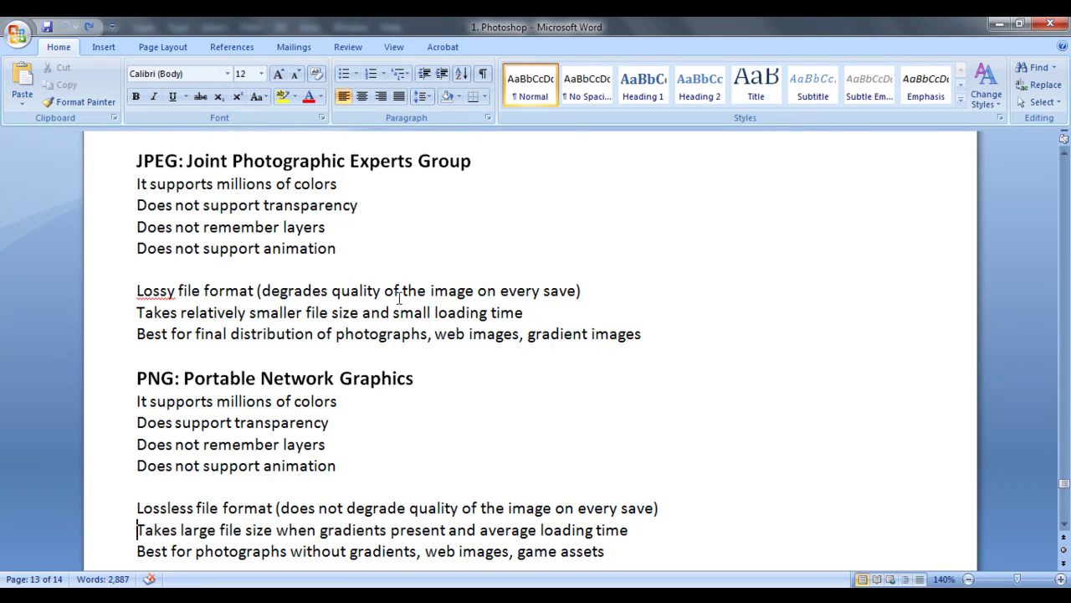
{"action": "left_click_drag", "start_coordinate": [393, 313], "coordinate": [560, 333]}
{"action": "left_click", "coordinate": [330, 422]}
{"action": "left_click", "coordinate": [480, 531]}
{"action": "left_click_drag", "start_coordinate": [482, 534], "coordinate": [632, 531]}
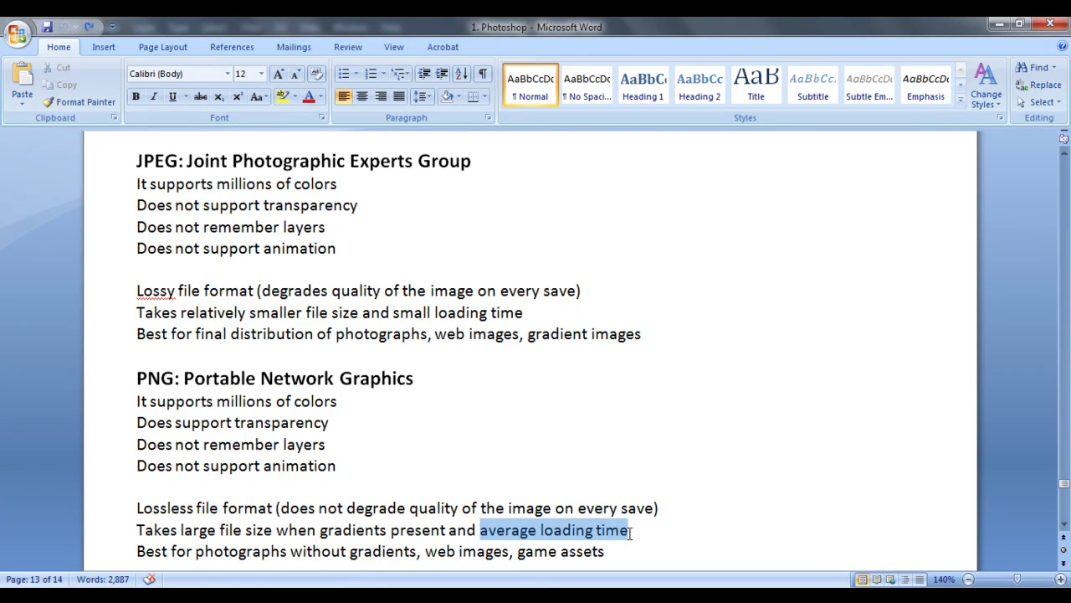
{"action": "left_click", "coordinate": [650, 540]}
{"action": "left_click", "coordinate": [138, 529]}
{"action": "left_click_drag", "start_coordinate": [138, 530], "coordinate": [319, 530]}
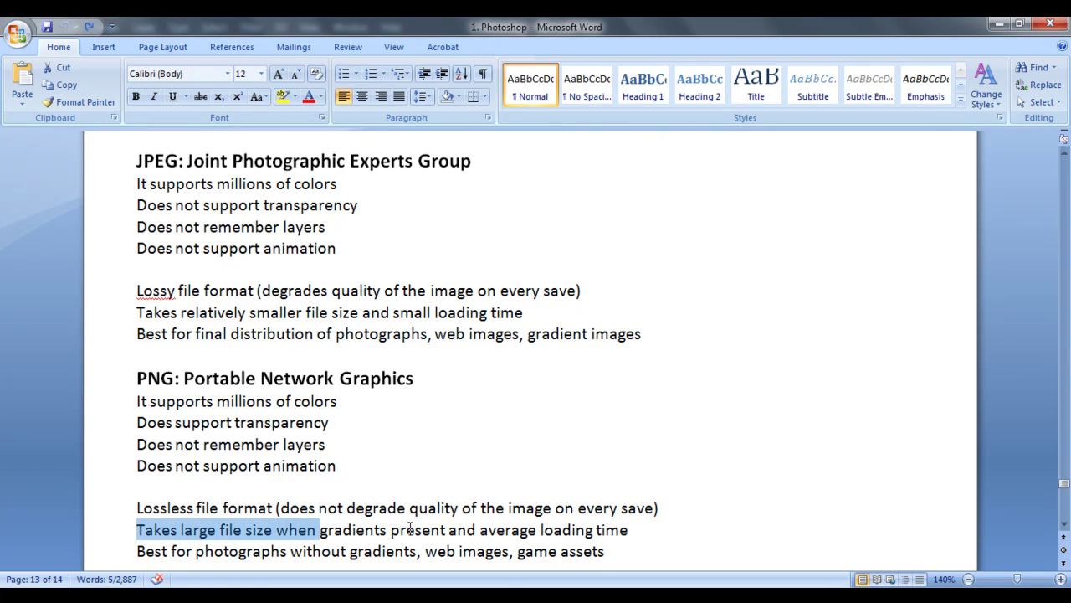
Check the file sizes of the Marquee BMP, JPEG and PNG files, with the PNG at 6.92 KB.
{"action": "left_click", "coordinate": [1001, 24]}
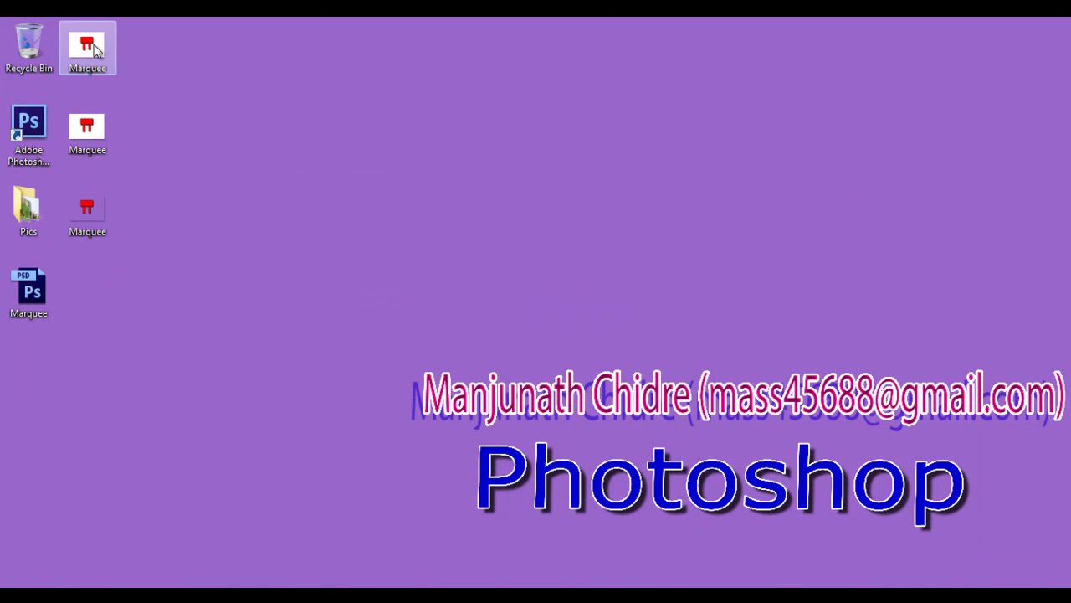
{"action": "right_click", "coordinate": [89, 49]}
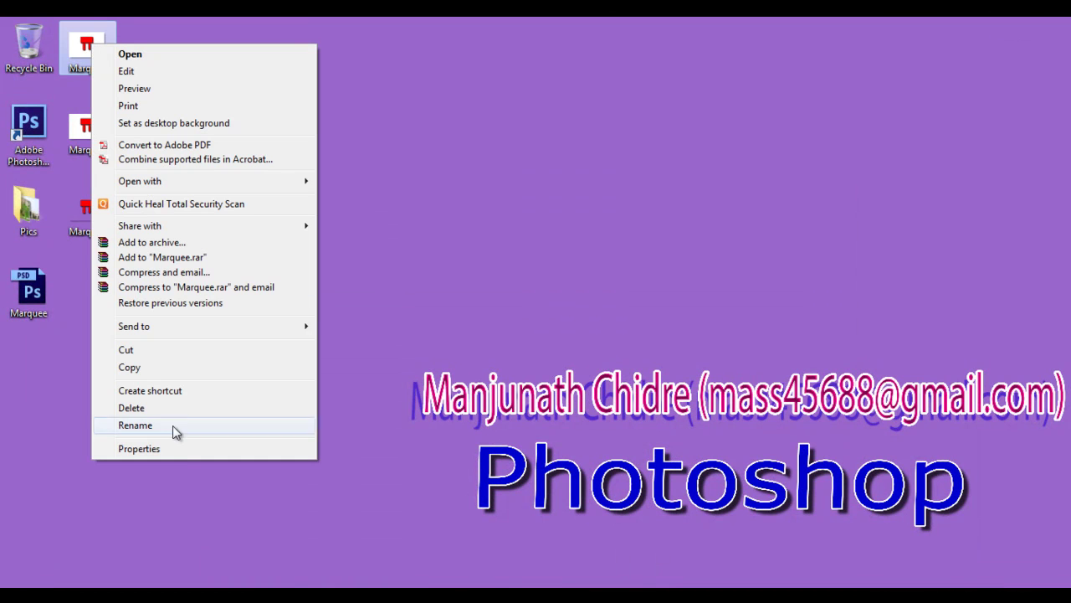
{"action": "left_click", "coordinate": [179, 449]}
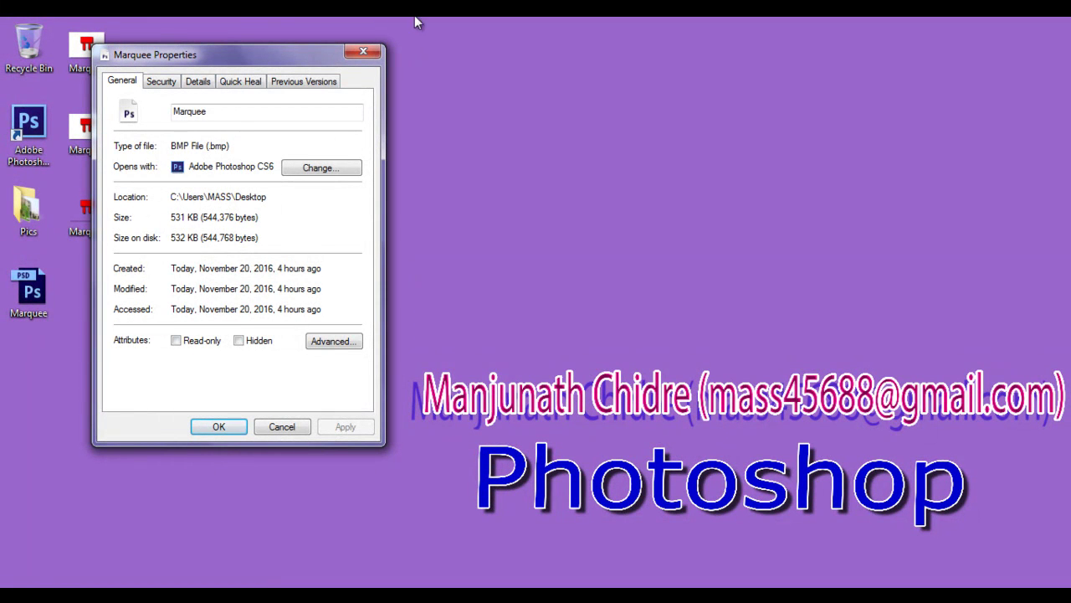
{"action": "left_click", "coordinate": [363, 51]}
{"action": "right_click", "coordinate": [87, 128]}
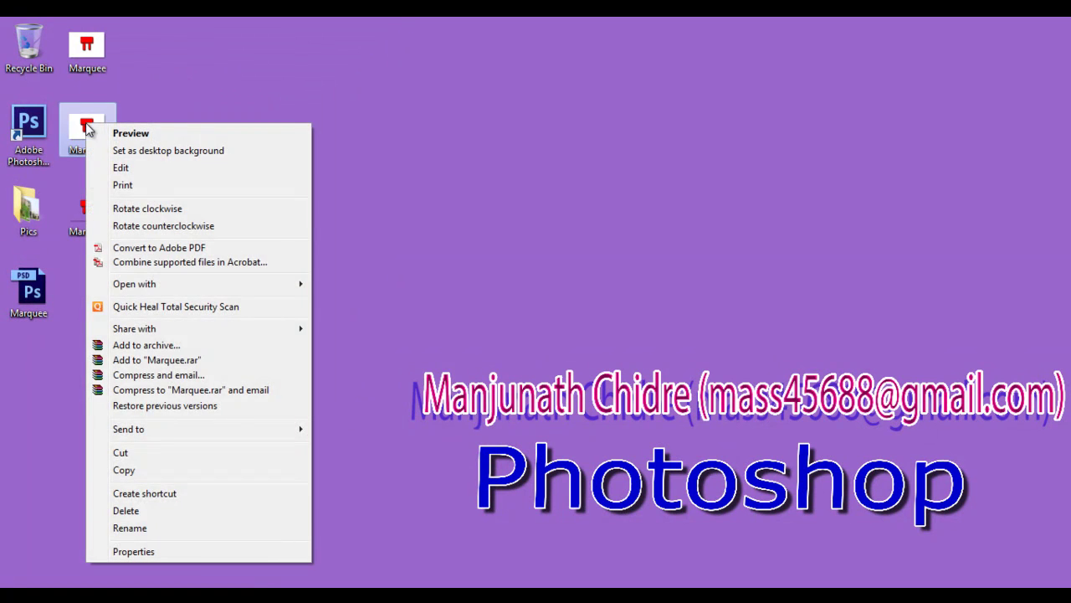
{"action": "left_click", "coordinate": [196, 552]}
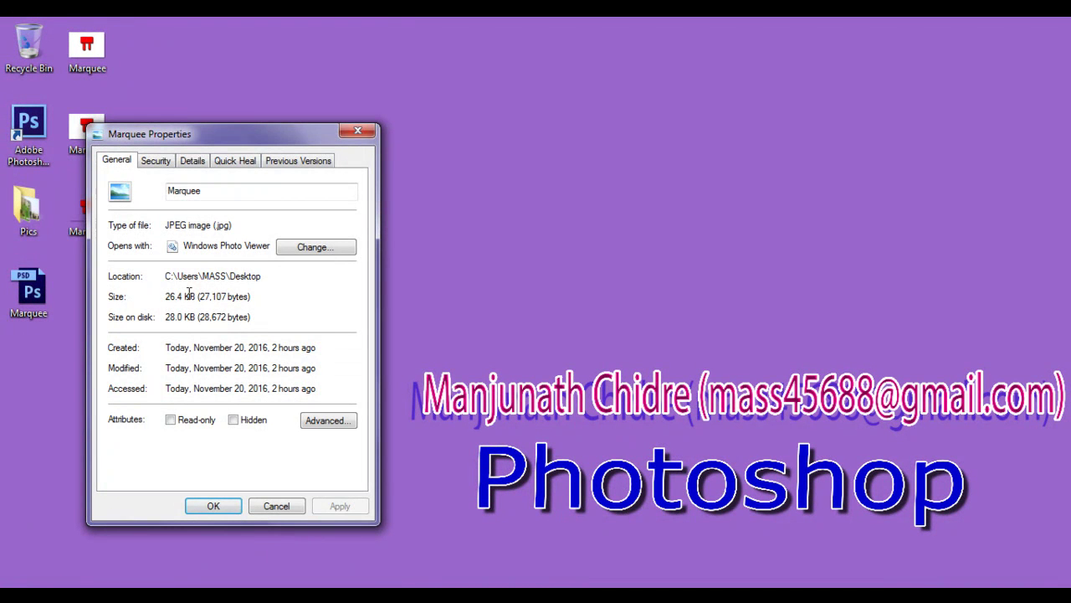
{"action": "left_click", "coordinate": [359, 131]}
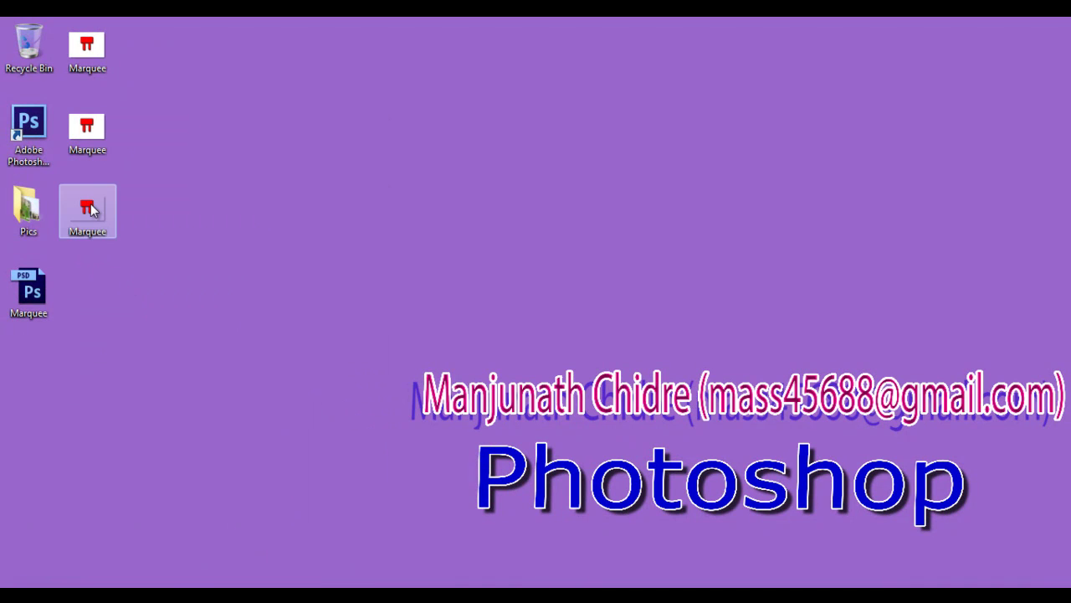
{"action": "right_click", "coordinate": [92, 210]}
{"action": "left_click", "coordinate": [185, 575]}
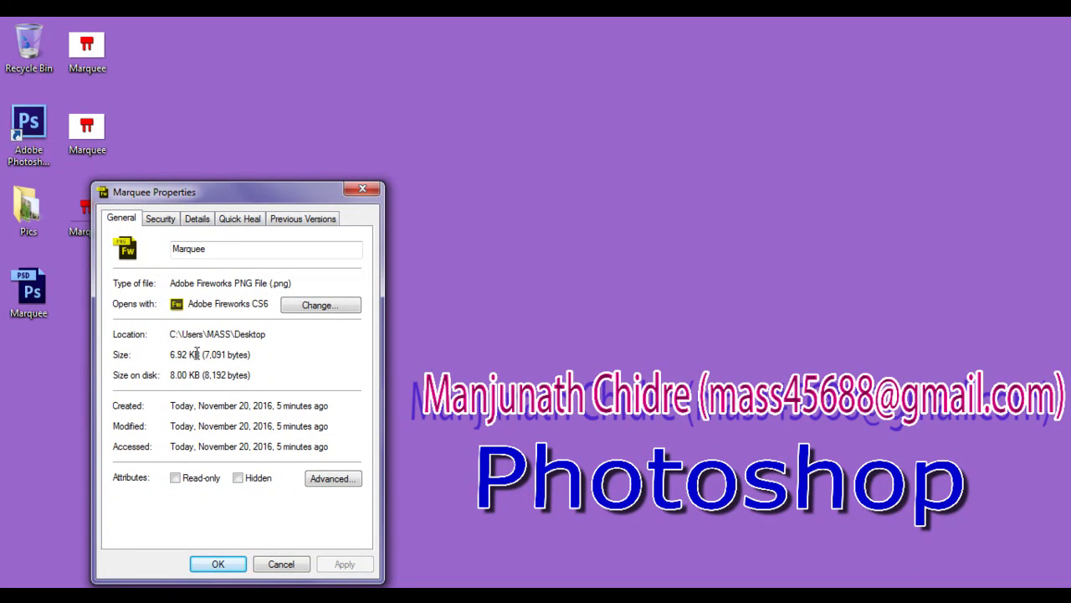
{"action": "left_click", "coordinate": [364, 187]}
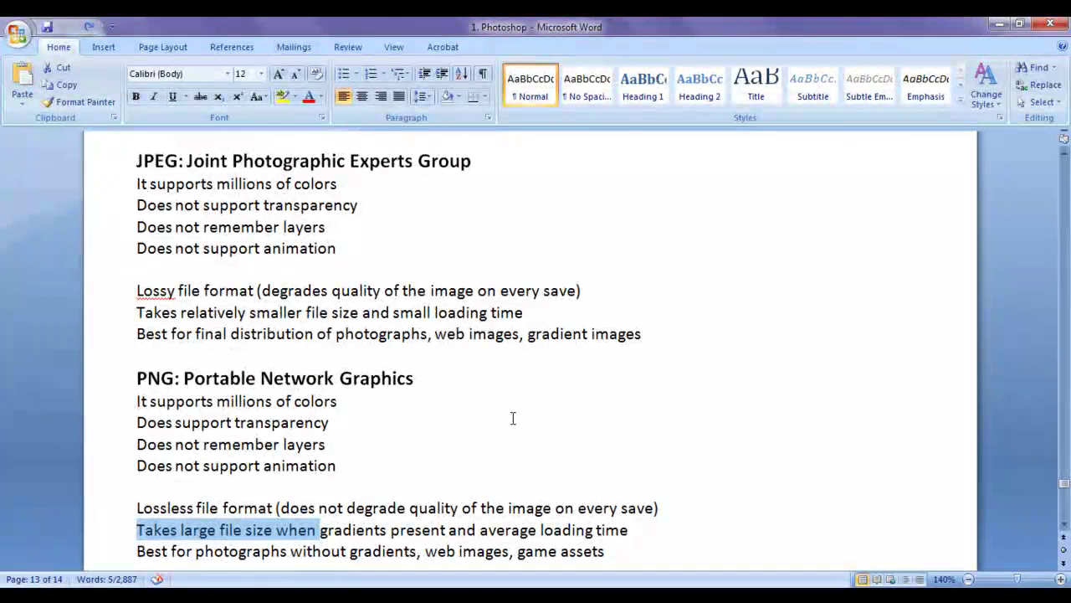
{"action": "scroll", "coordinate": [513, 419], "scroll_direction": "up", "scroll_amount": 3}
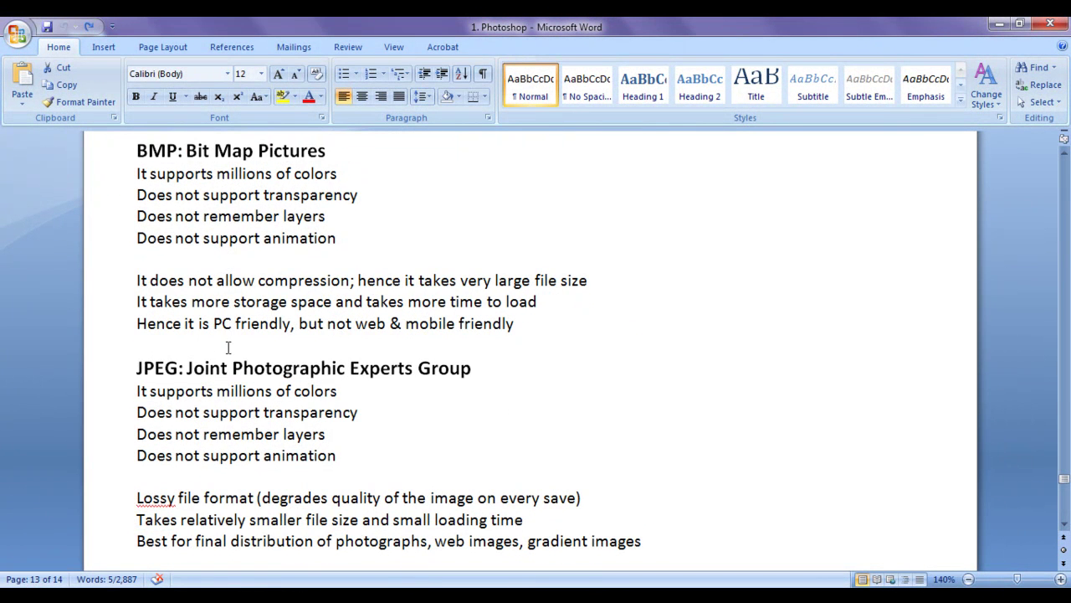
{"action": "left_click_drag", "start_coordinate": [215, 323], "coordinate": [290, 325]}
{"action": "scroll", "coordinate": [366, 379], "scroll_direction": "down", "scroll_amount": 2}
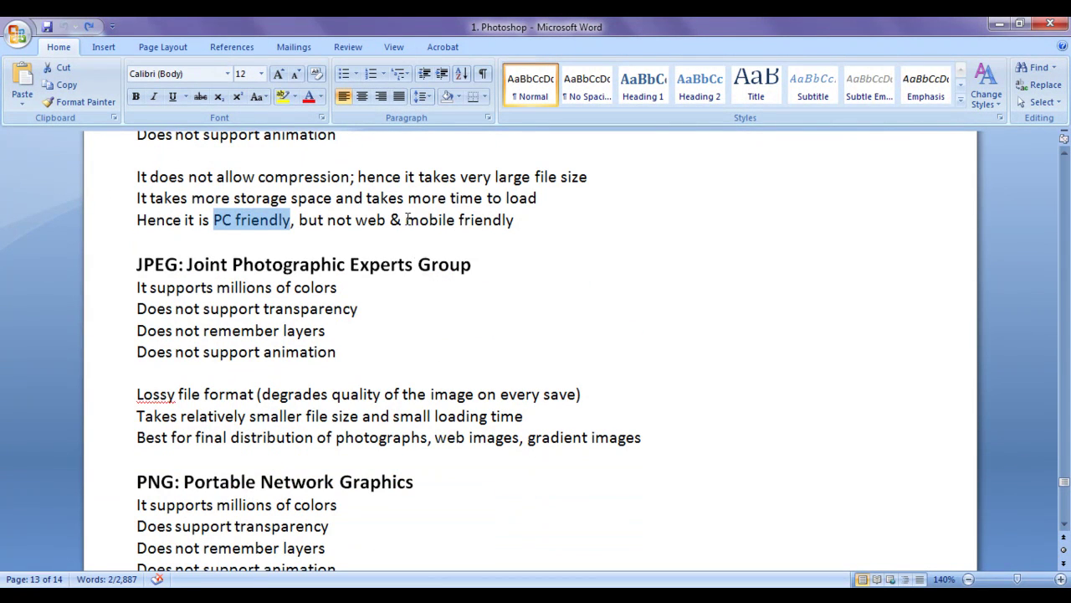
{"action": "left_click", "coordinate": [477, 377]}
{"action": "scroll", "coordinate": [560, 390], "scroll_direction": "up", "scroll_amount": 2}
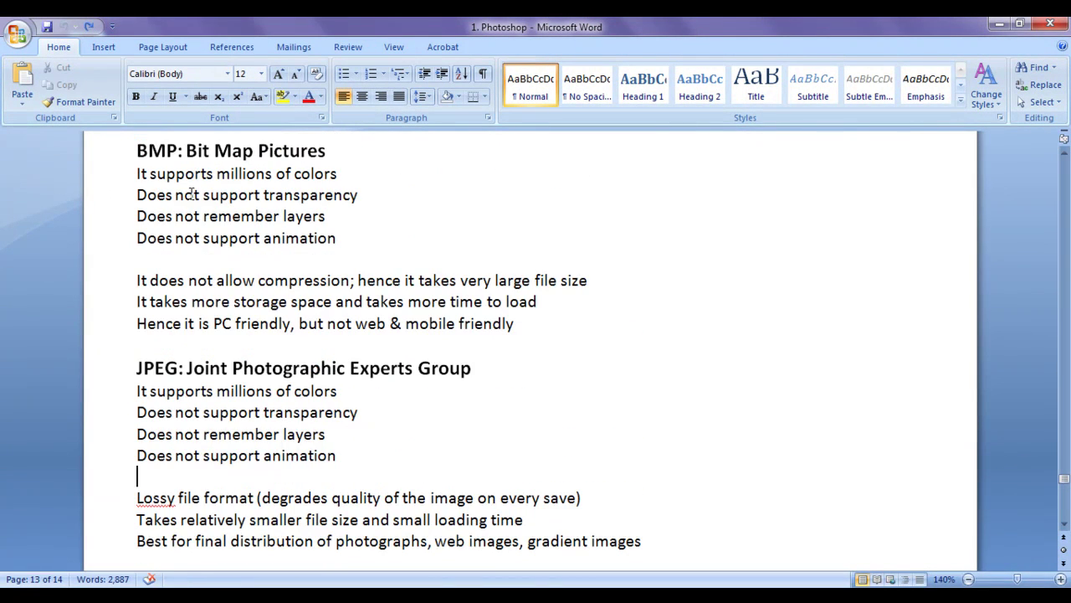
{"action": "left_click_drag", "start_coordinate": [264, 195], "coordinate": [381, 205]}
{"action": "left_click", "coordinate": [410, 217]}
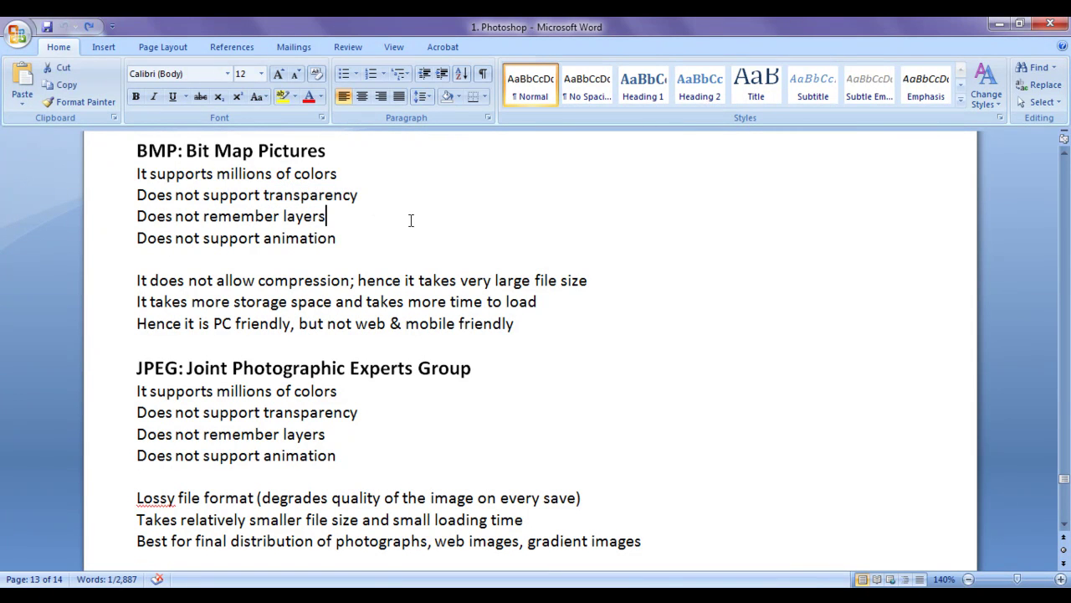
{"action": "left_click_drag", "start_coordinate": [191, 304], "coordinate": [332, 304]}
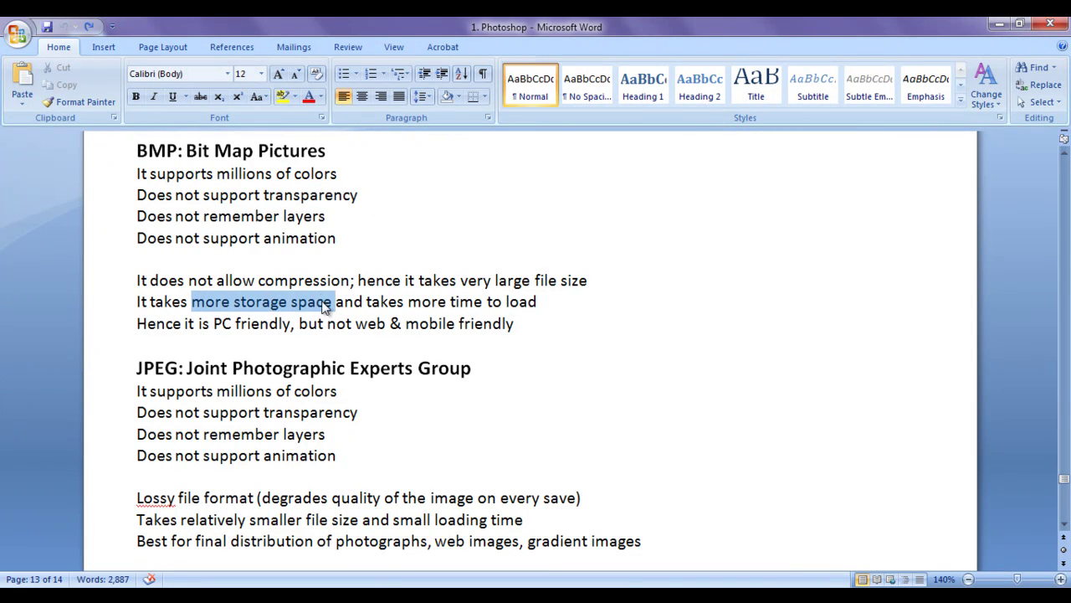
{"action": "left_click", "coordinate": [604, 383]}
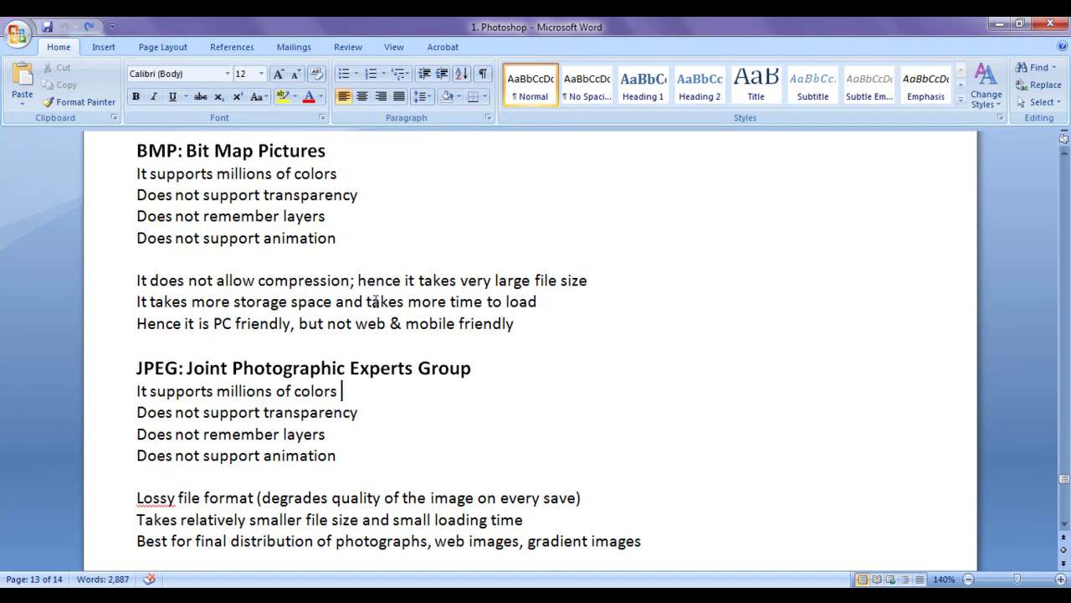
{"action": "left_click_drag", "start_coordinate": [360, 301], "coordinate": [576, 299]}
{"action": "left_click", "coordinate": [585, 372]}
{"action": "left_click", "coordinate": [141, 150]}
{"action": "left_click", "coordinate": [374, 281]}
{"action": "scroll", "coordinate": [514, 335], "scroll_direction": "down", "scroll_amount": 2}
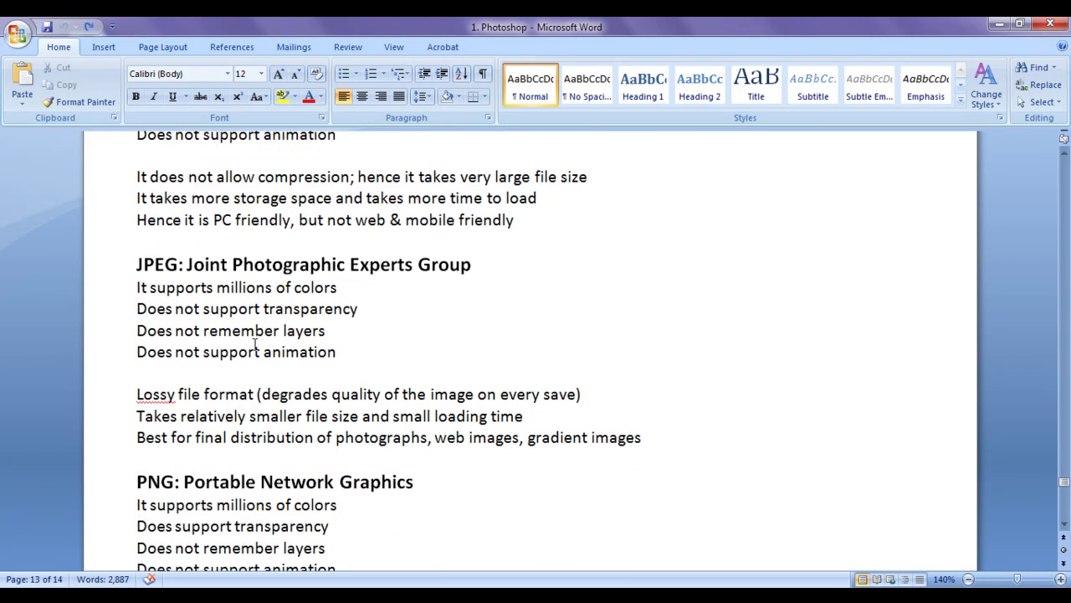
{"action": "left_click_drag", "start_coordinate": [175, 309], "coordinate": [358, 310]}
{"action": "left_click", "coordinate": [453, 356]}
{"action": "left_click_drag", "start_coordinate": [293, 395], "coordinate": [180, 416]}
{"action": "left_click", "coordinate": [544, 318]}
{"action": "left_click", "coordinate": [462, 453]}
{"action": "left_click_drag", "start_coordinate": [394, 416], "coordinate": [522, 416]}
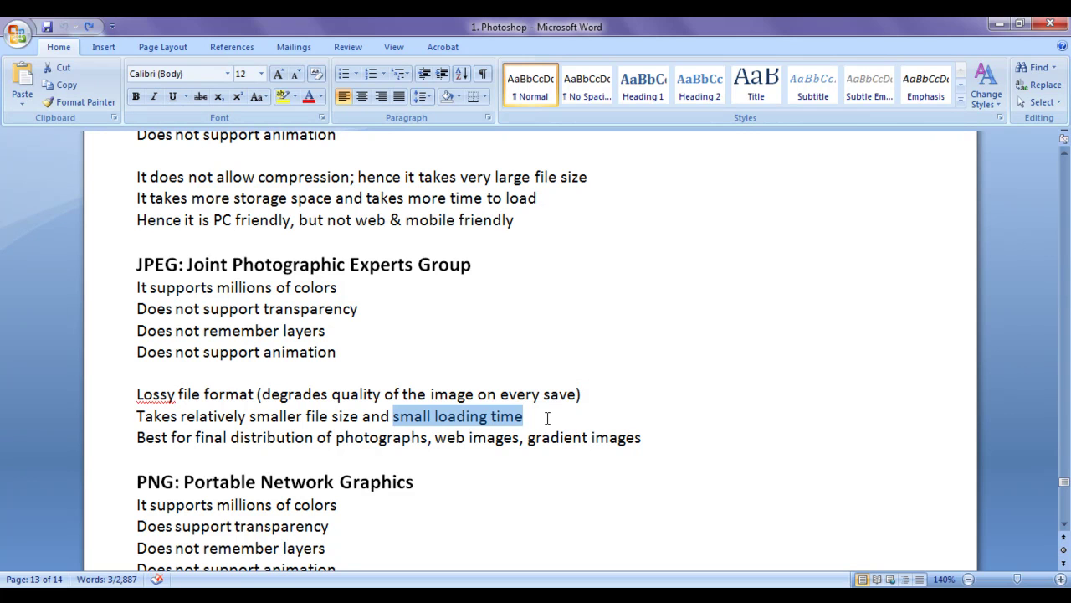
{"action": "left_click", "coordinate": [525, 416]}
{"action": "double_click", "coordinate": [155, 264]}
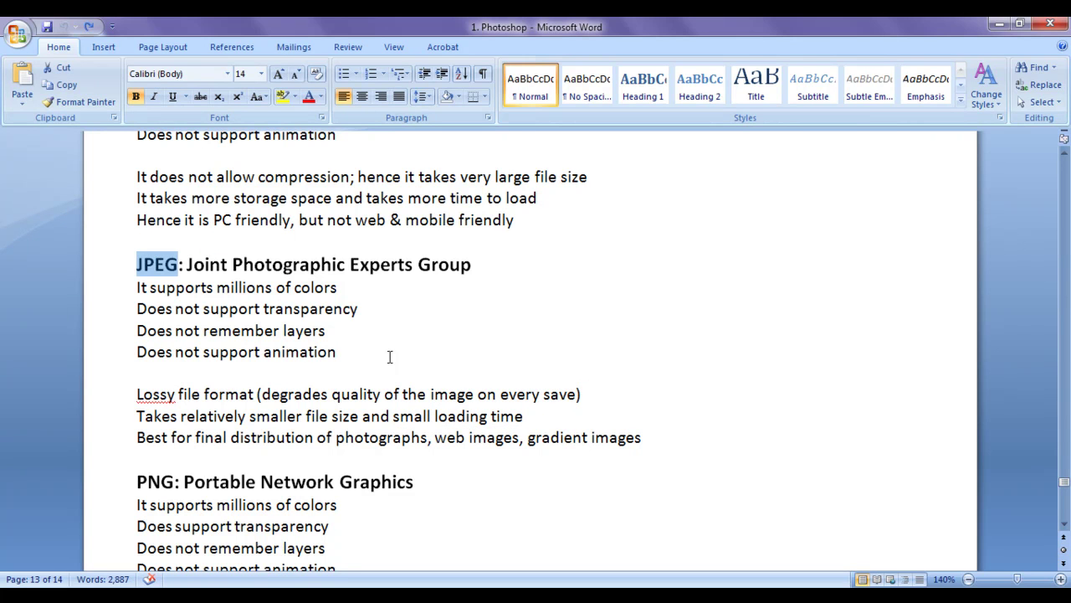
{"action": "key", "text": "Down"}
{"action": "key", "text": "Down"}
{"action": "key", "text": "Down"}
{"action": "key", "text": "End"}
{"action": "scroll", "coordinate": [473, 377], "scroll_direction": "down", "scroll_amount": 2}
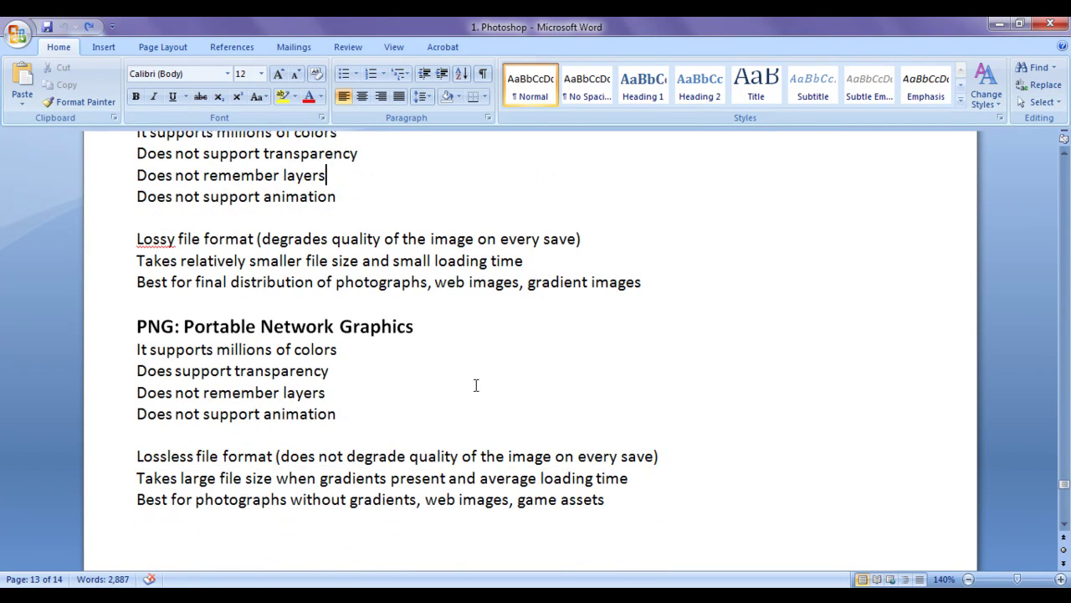
{"action": "left_click_drag", "start_coordinate": [225, 372], "coordinate": [331, 372]}
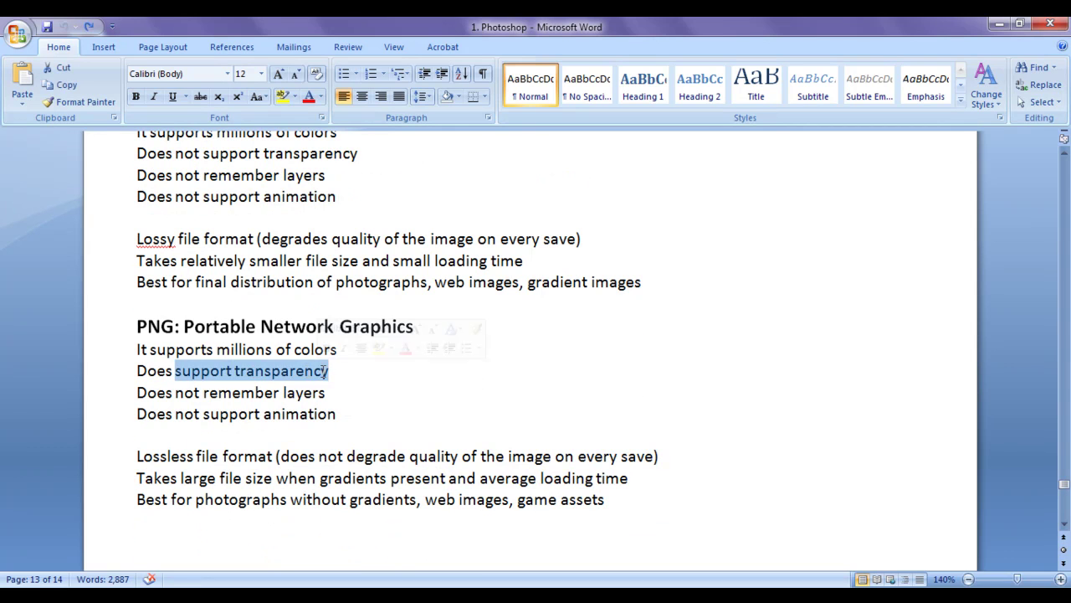
{"action": "left_click", "coordinate": [406, 400]}
{"action": "left_click_drag", "start_coordinate": [320, 456], "coordinate": [461, 457]}
{"action": "left_click", "coordinate": [421, 354]}
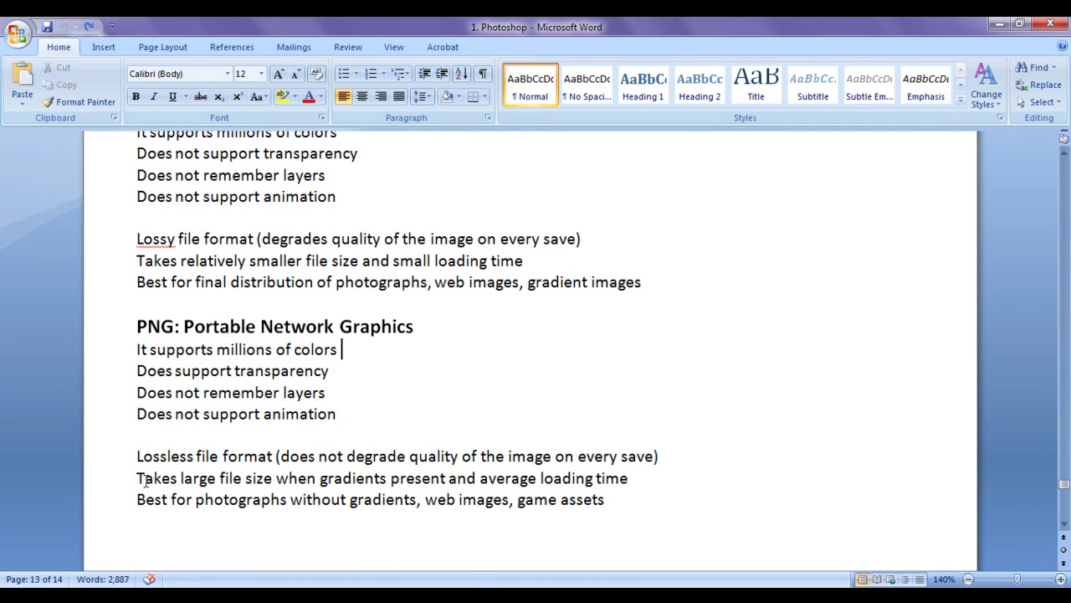
{"action": "left_click_drag", "start_coordinate": [134, 478], "coordinate": [303, 475]}
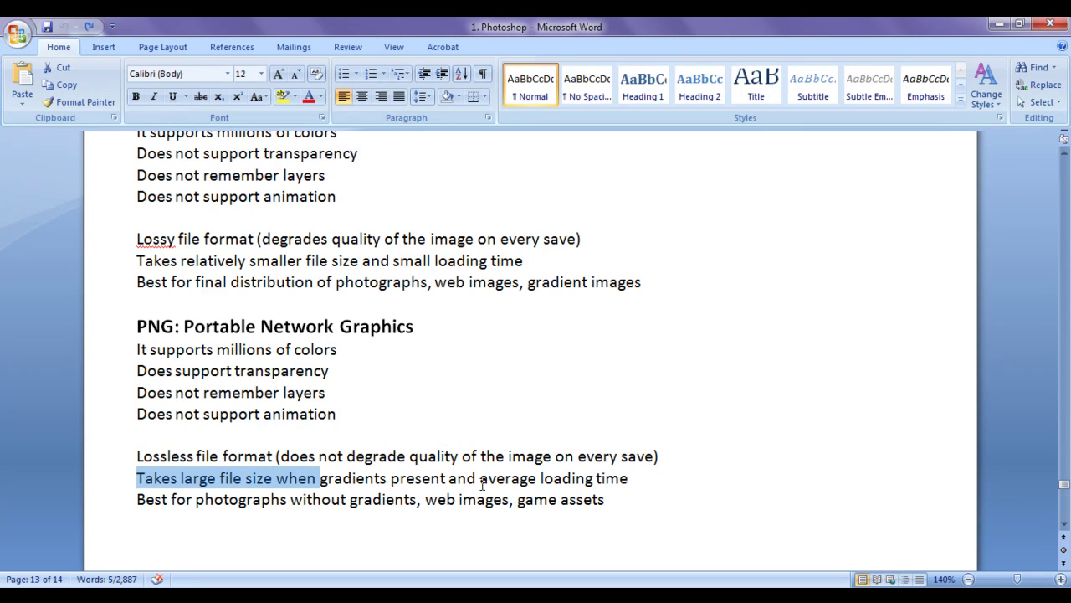
{"action": "left_click_drag", "start_coordinate": [482, 481], "coordinate": [628, 478]}
{"action": "left_click", "coordinate": [632, 486]}
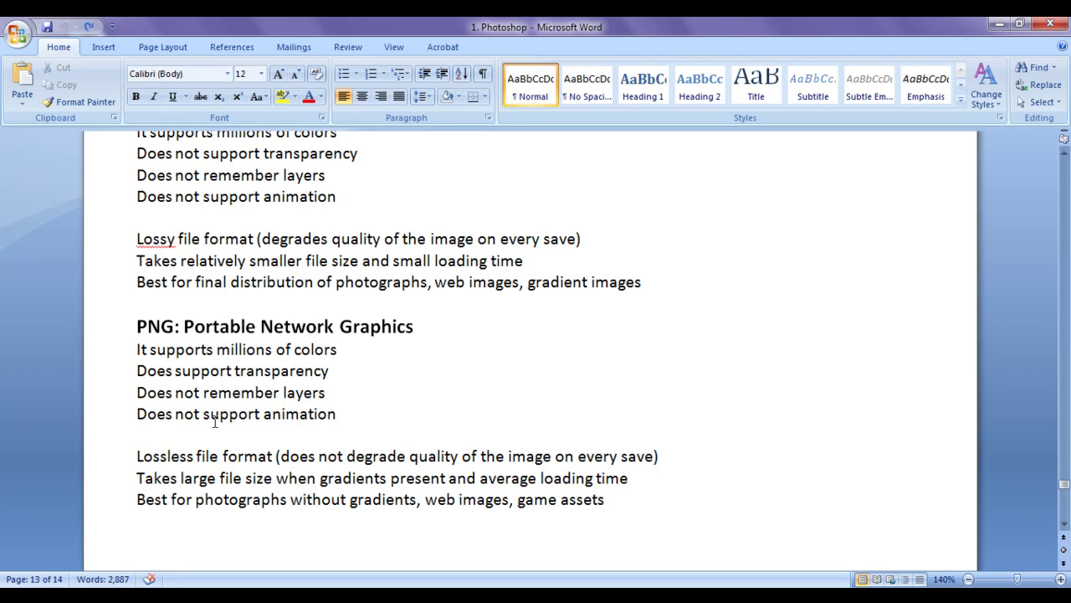
{"action": "double_click", "coordinate": [146, 326]}
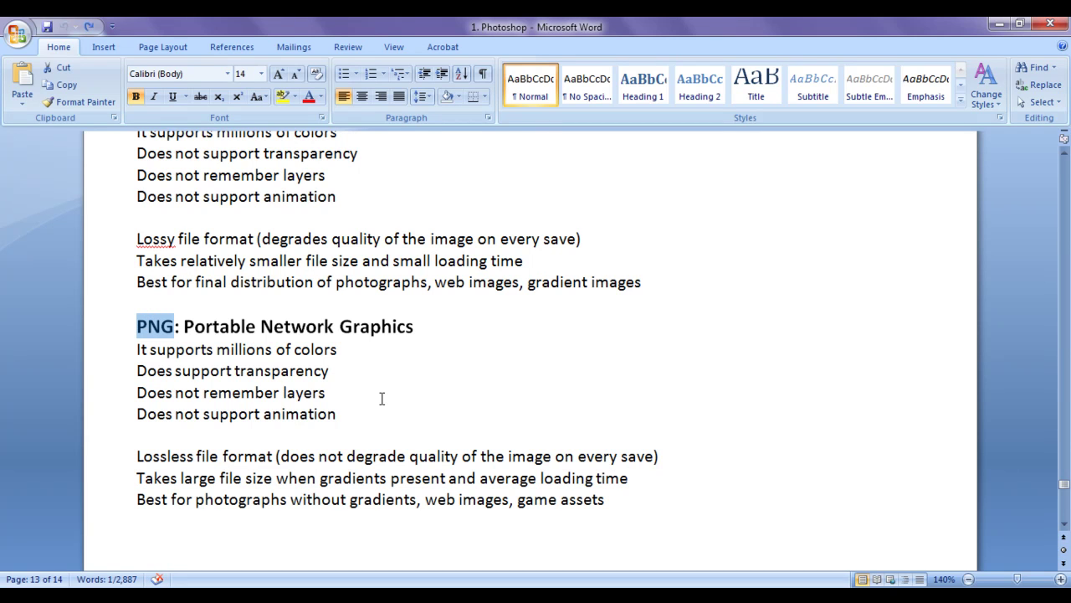
{"action": "scroll", "coordinate": [459, 438], "scroll_direction": "up", "scroll_amount": 3}
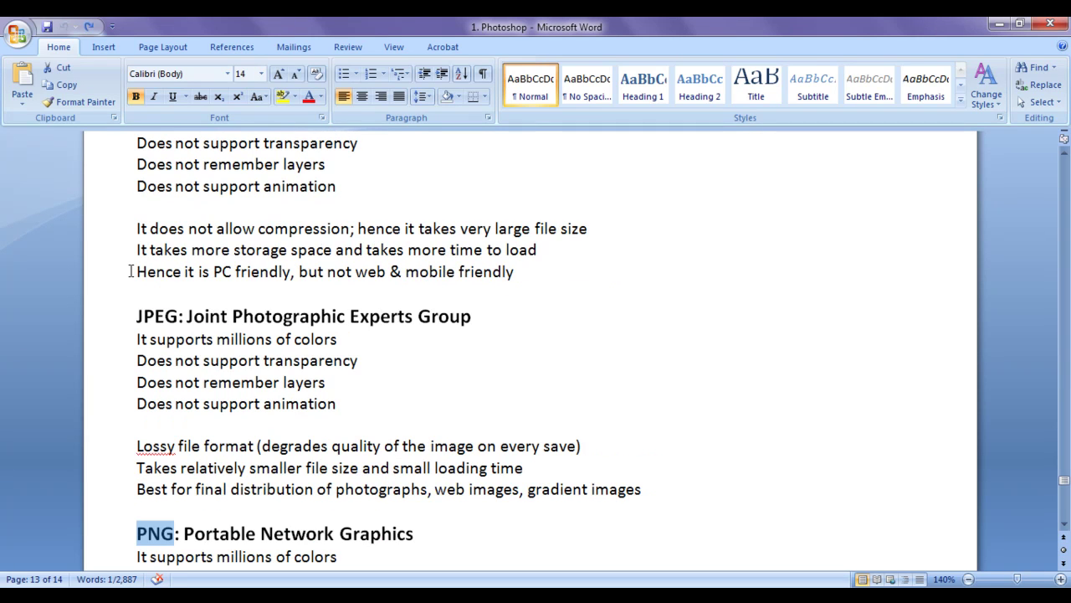
{"action": "left_click_drag", "start_coordinate": [129, 271], "coordinate": [292, 272]}
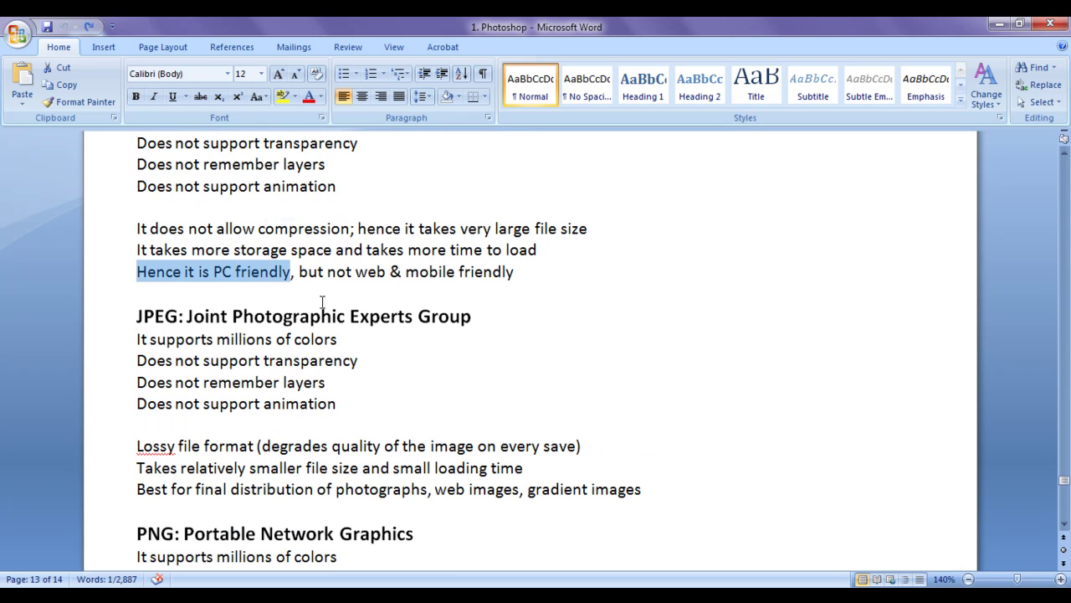
{"action": "left_click", "coordinate": [433, 370]}
{"action": "scroll", "coordinate": [468, 397], "scroll_direction": "down", "scroll_amount": 2}
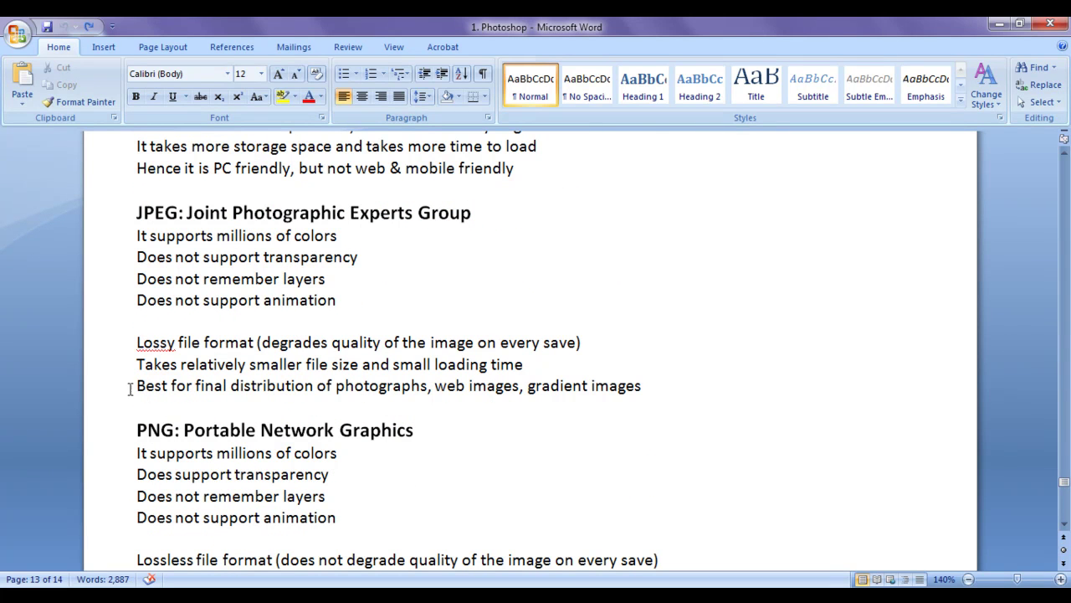
{"action": "left_click", "coordinate": [131, 387]}
{"action": "left_click_drag", "start_coordinate": [137, 385], "coordinate": [428, 386]}
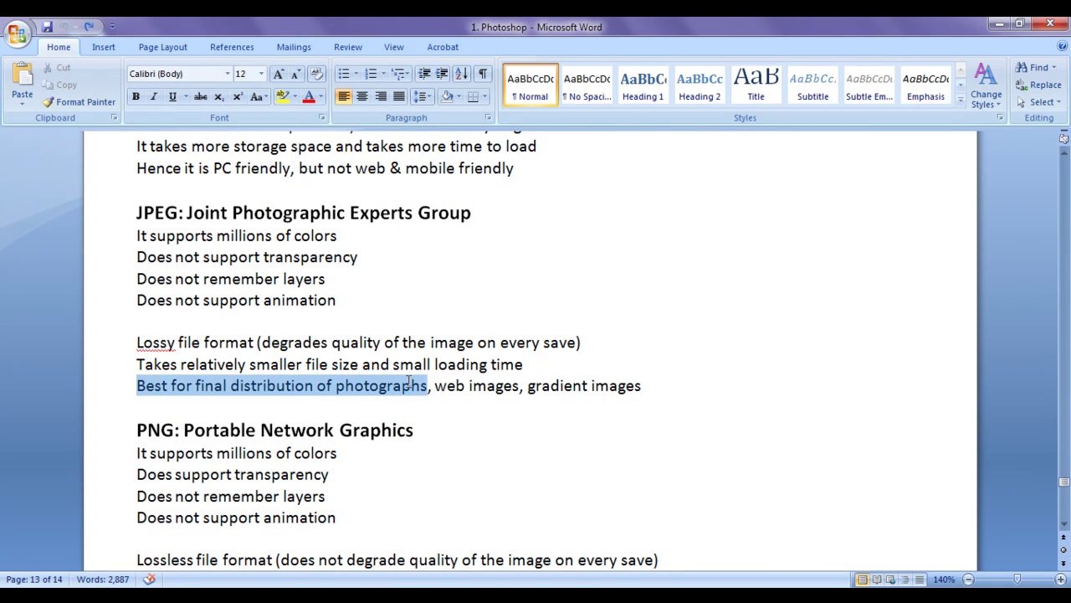
{"action": "left_click", "coordinate": [466, 430]}
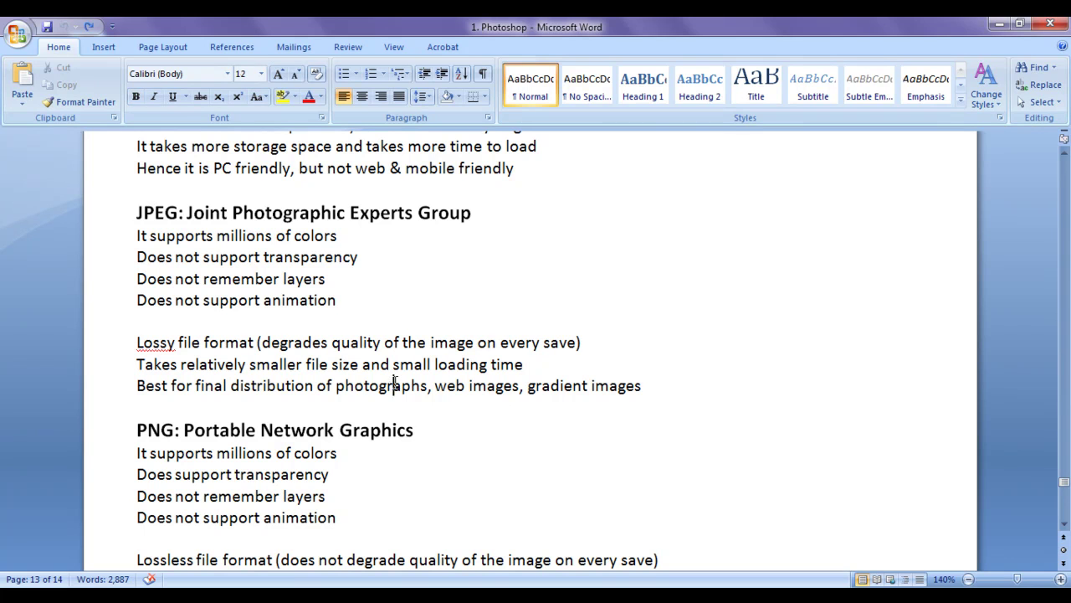
{"action": "double_click", "coordinate": [392, 384]}
{"action": "left_click_drag", "start_coordinate": [435, 385], "coordinate": [466, 385]}
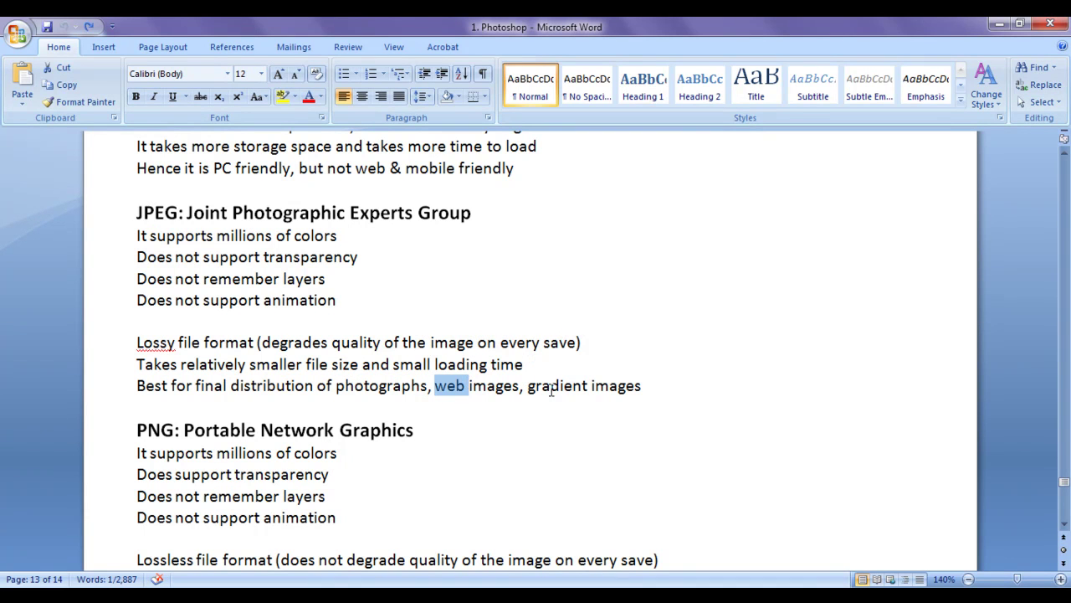
{"action": "left_click", "coordinate": [643, 386]}
{"action": "scroll", "coordinate": [641, 411], "scroll_direction": "down", "scroll_amount": 2}
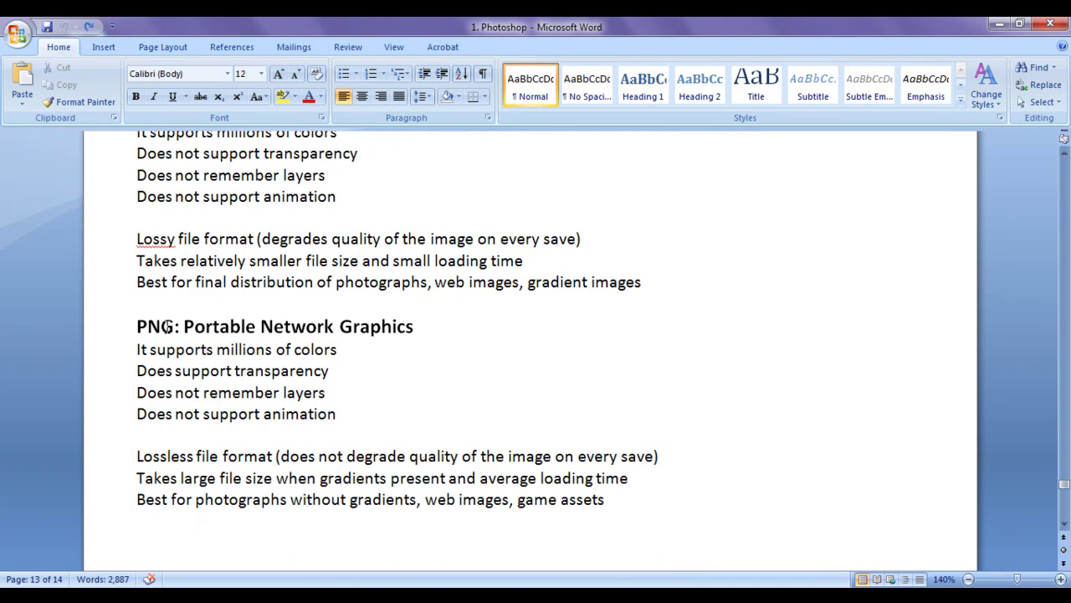
{"action": "left_click", "coordinate": [196, 498]}
{"action": "left_click_drag", "start_coordinate": [196, 499], "coordinate": [422, 500]}
{"action": "left_click", "coordinate": [381, 541]}
{"action": "left_click_drag", "start_coordinate": [634, 502], "coordinate": [519, 499]}
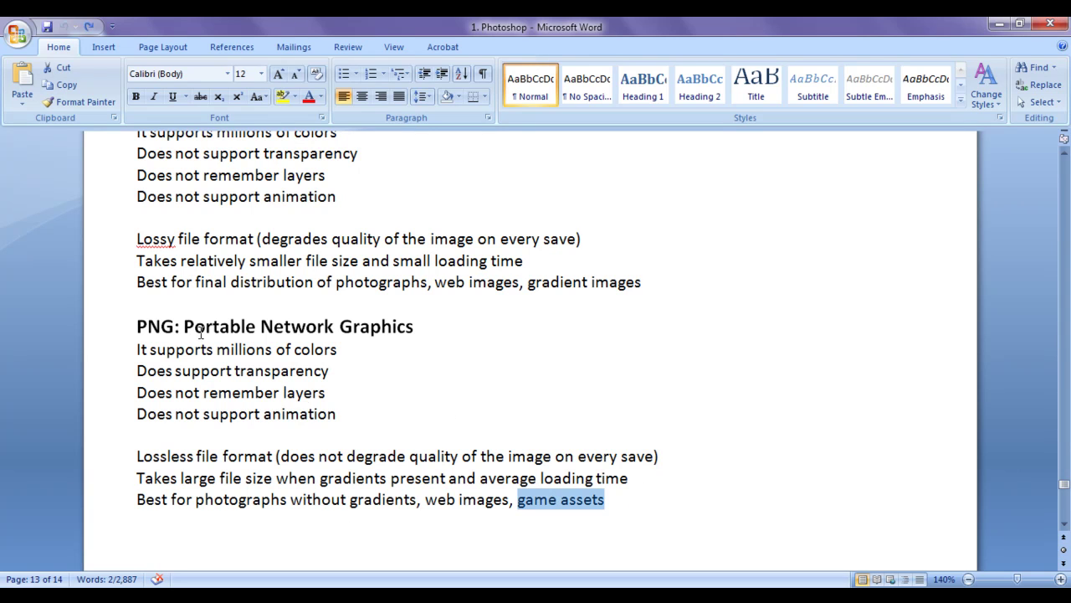
{"action": "left_click_drag", "start_coordinate": [412, 500], "coordinate": [495, 500]}
{"action": "left_click", "coordinate": [513, 520]}
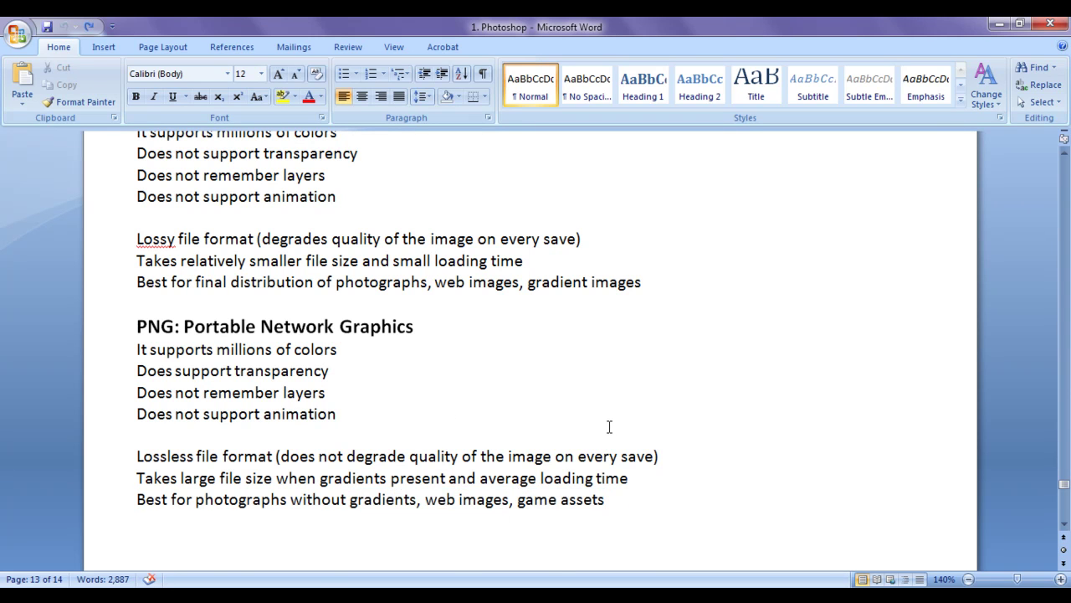
{"action": "scroll", "coordinate": [610, 426], "scroll_direction": "up", "scroll_amount": 4}
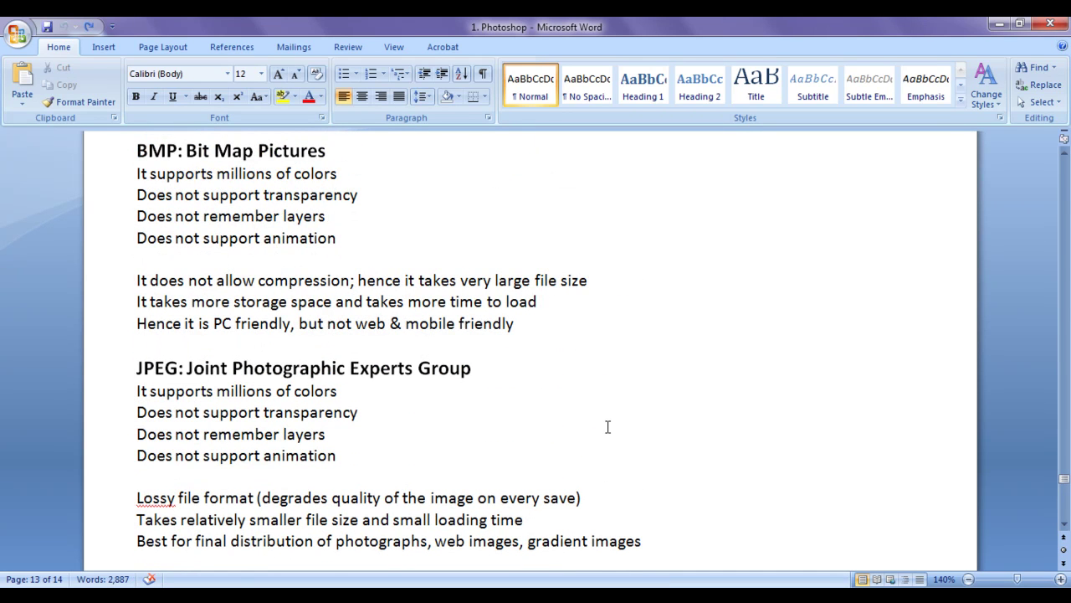
Scroll down to the PNG section of the format notes.
{"action": "scroll", "coordinate": [607, 427], "scroll_direction": "down", "scroll_amount": 3}
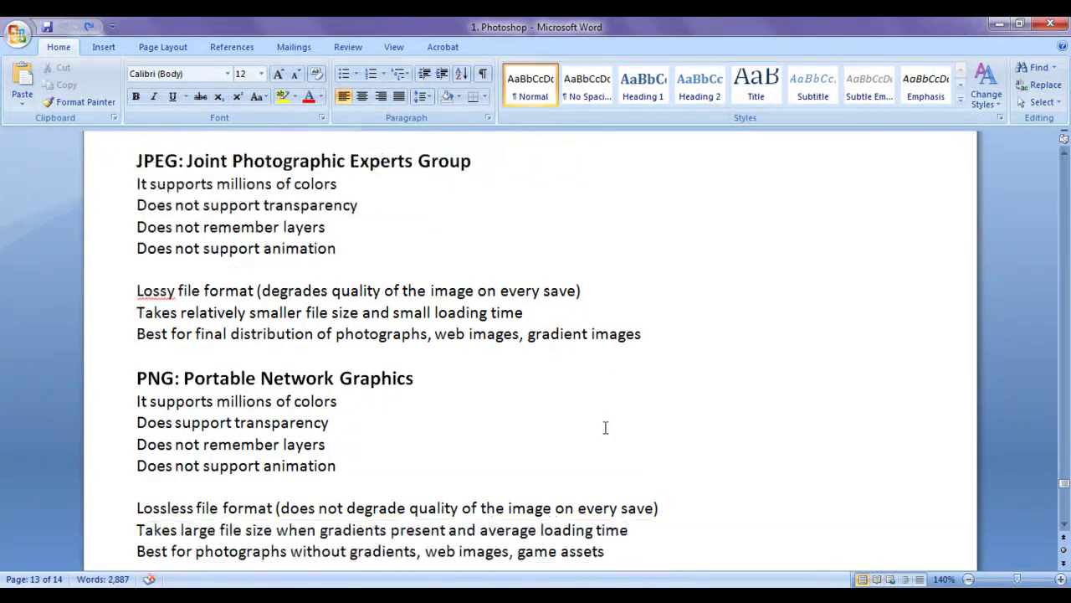